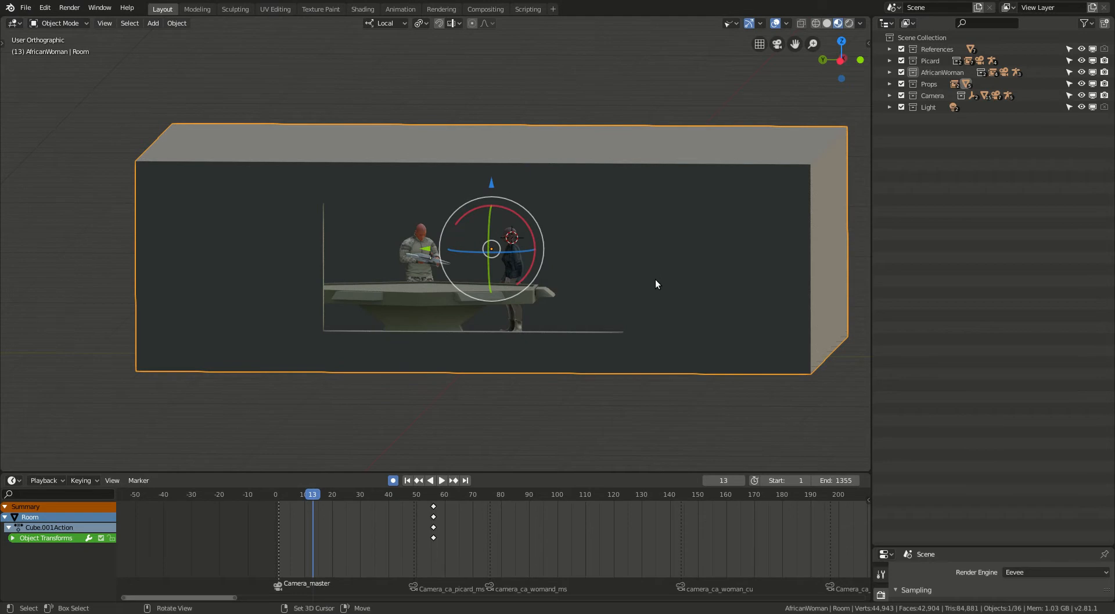
Expand the References collection, look through its Picard-ref objects and TNG-FC, and collapse it again.
{"action": "middle_click_drag", "start_coordinate": [664, 267], "coordinate": [607, 271]}
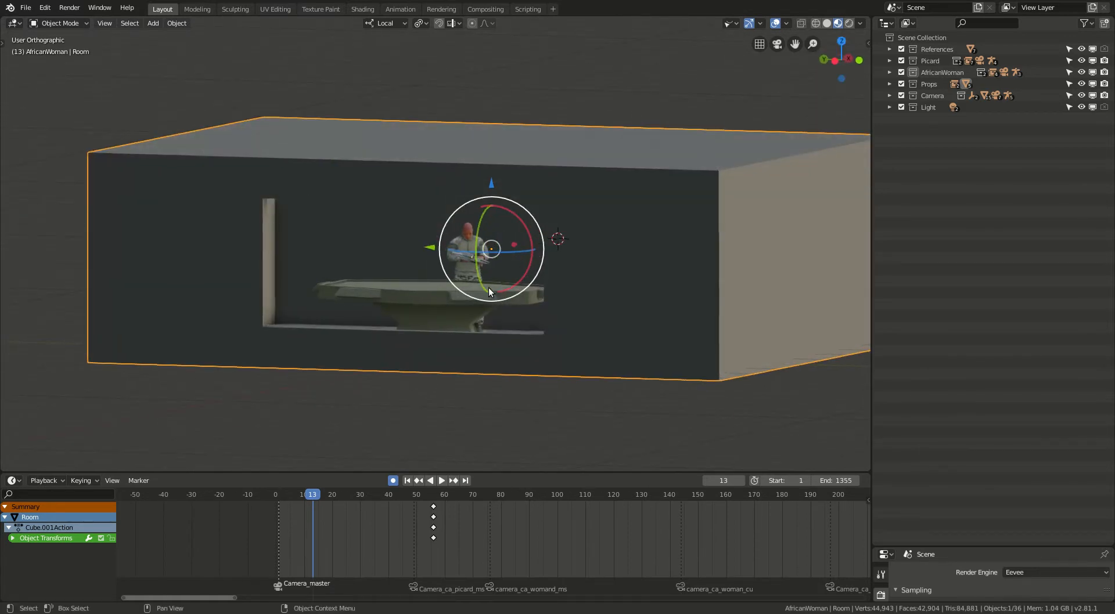
{"action": "scroll", "coordinate": [458, 246], "scroll_direction": "up", "scroll_amount": 4}
{"action": "middle_click_drag", "start_coordinate": [483, 265], "coordinate": [520, 260]}
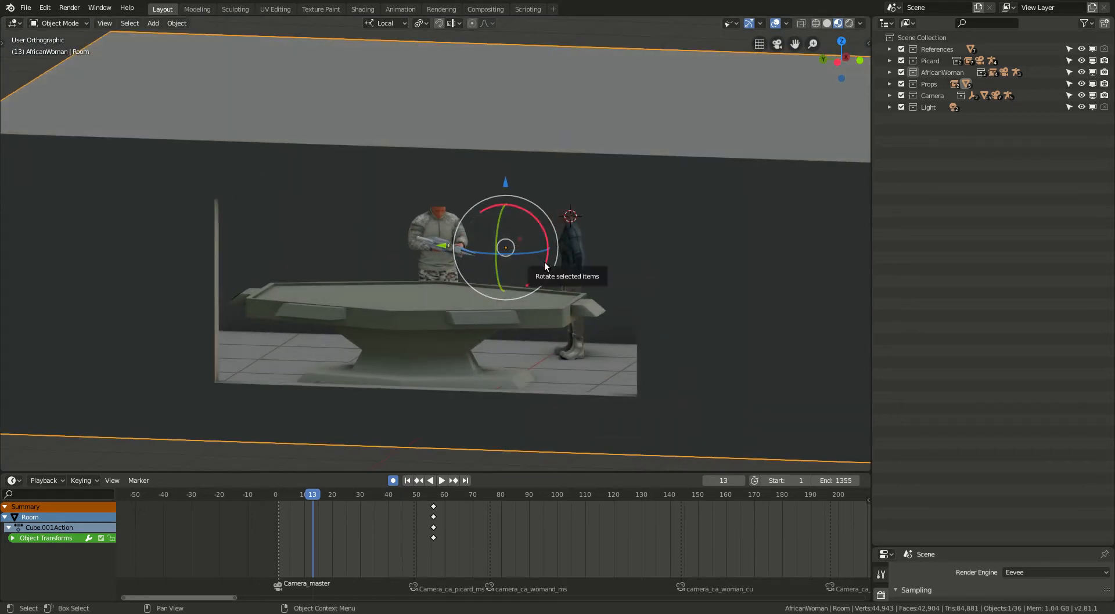
{"action": "left_click", "coordinate": [888, 49]}
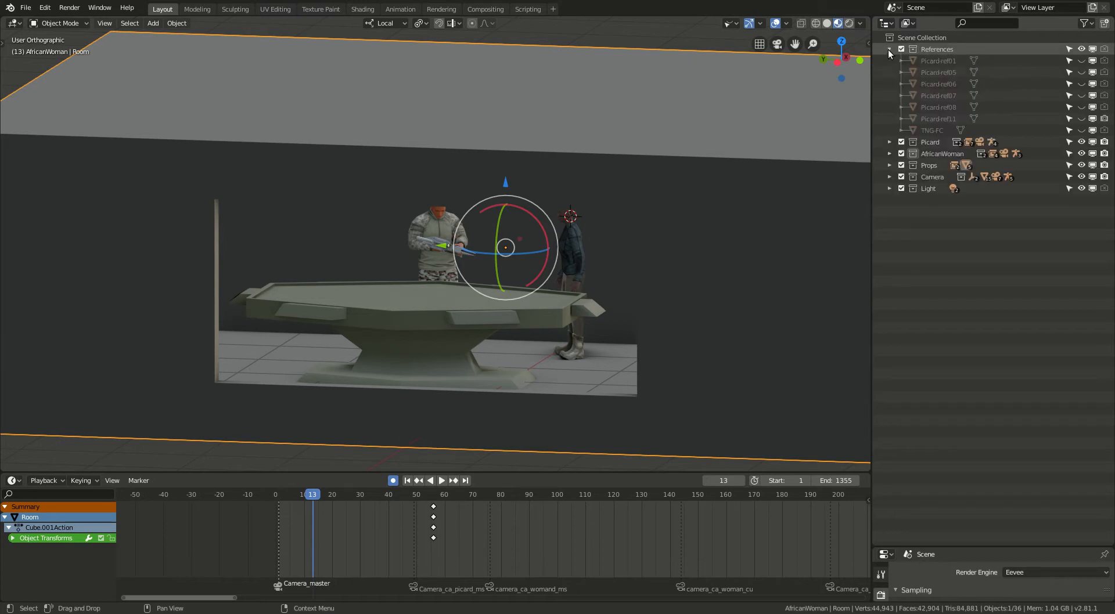
{"action": "left_click", "coordinate": [943, 116]}
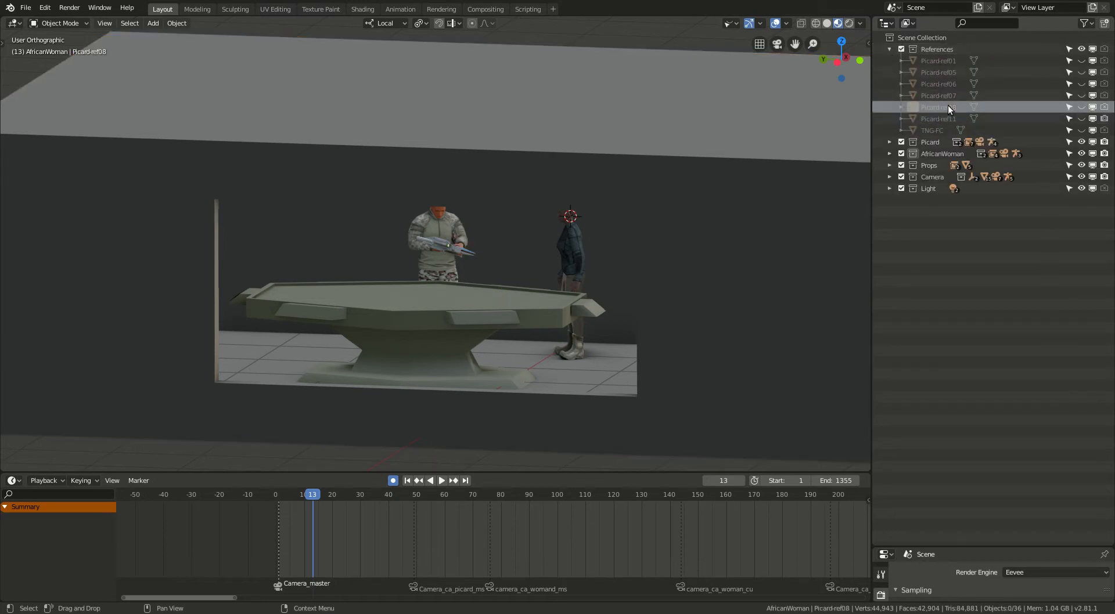
{"action": "left_click", "coordinate": [951, 82]}
{"action": "left_click", "coordinate": [946, 60]}
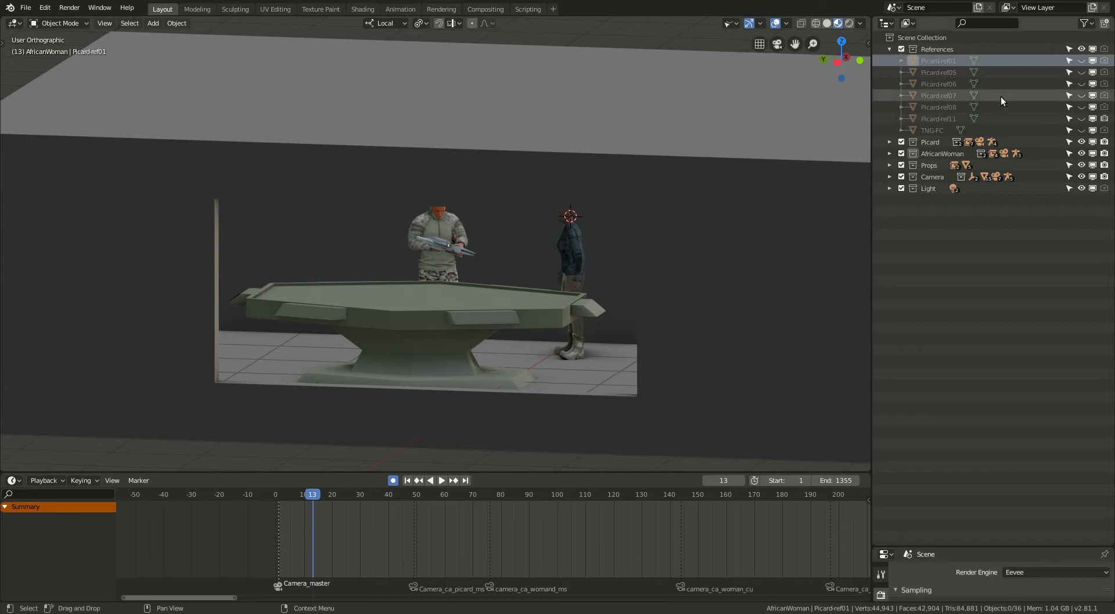
{"action": "left_click", "coordinate": [936, 131]}
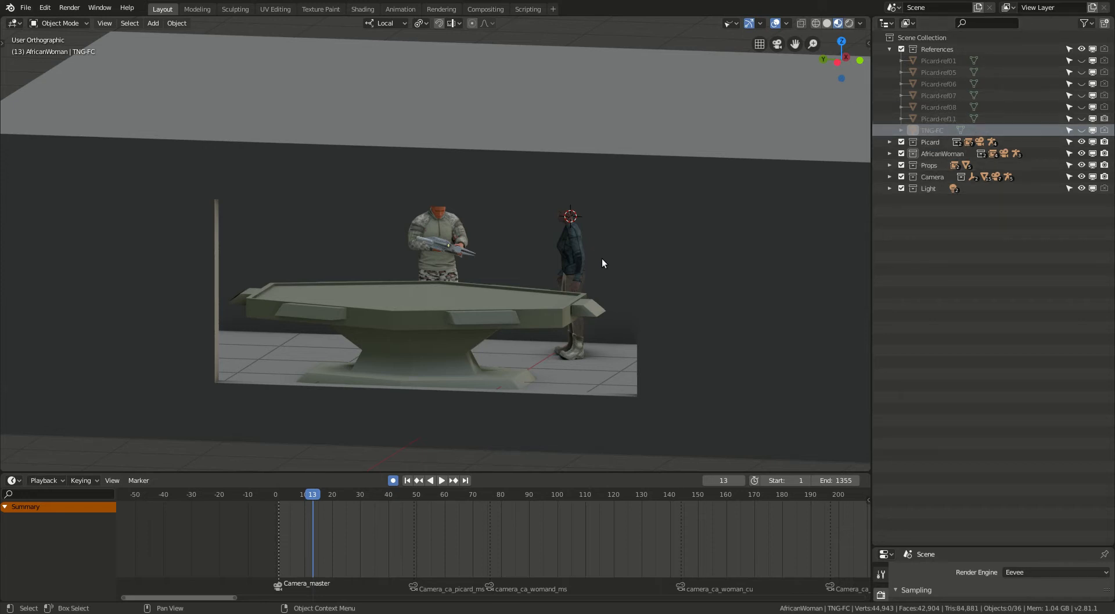
{"action": "left_click", "coordinate": [889, 49]}
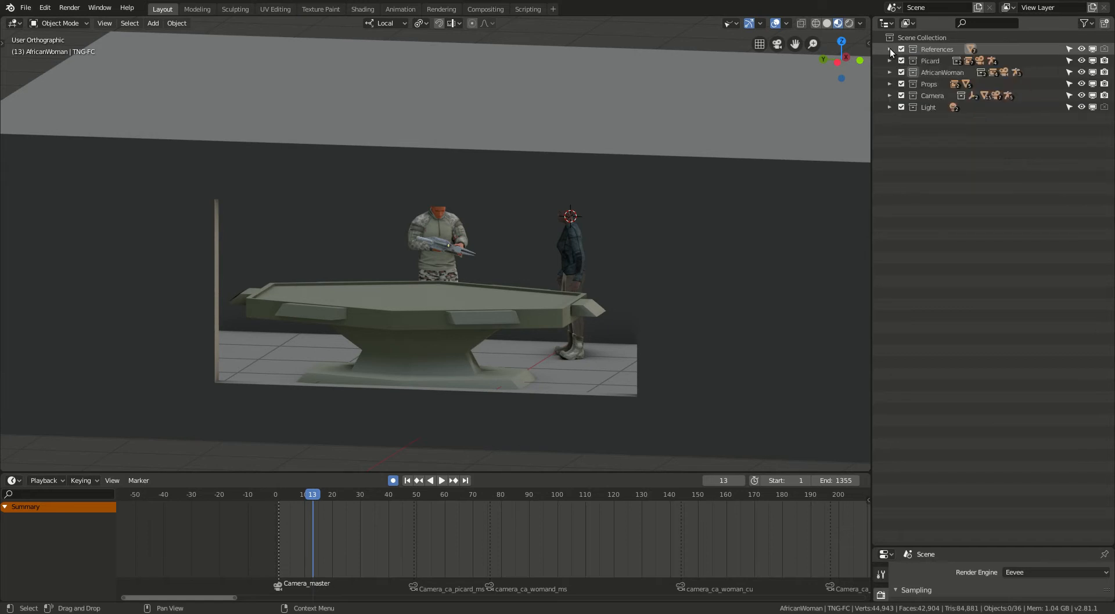
Expand the Picard collection, inspect its Picard-orig and Picard-proxies sub-collections, and view the soldier character close up.
{"action": "left_click", "coordinate": [889, 61]}
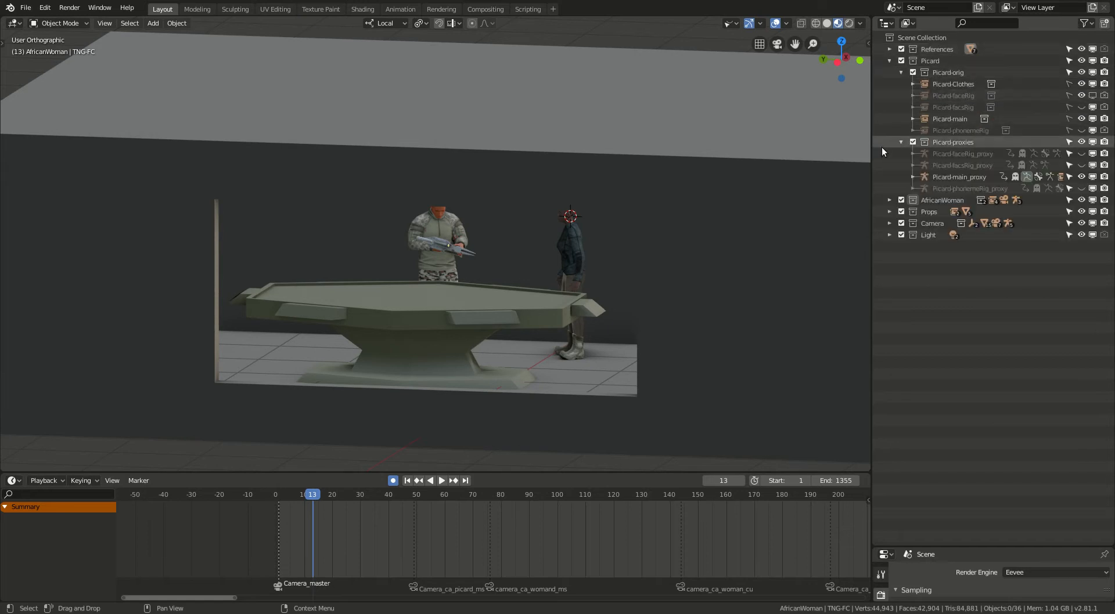
{"action": "left_click", "coordinate": [901, 142]}
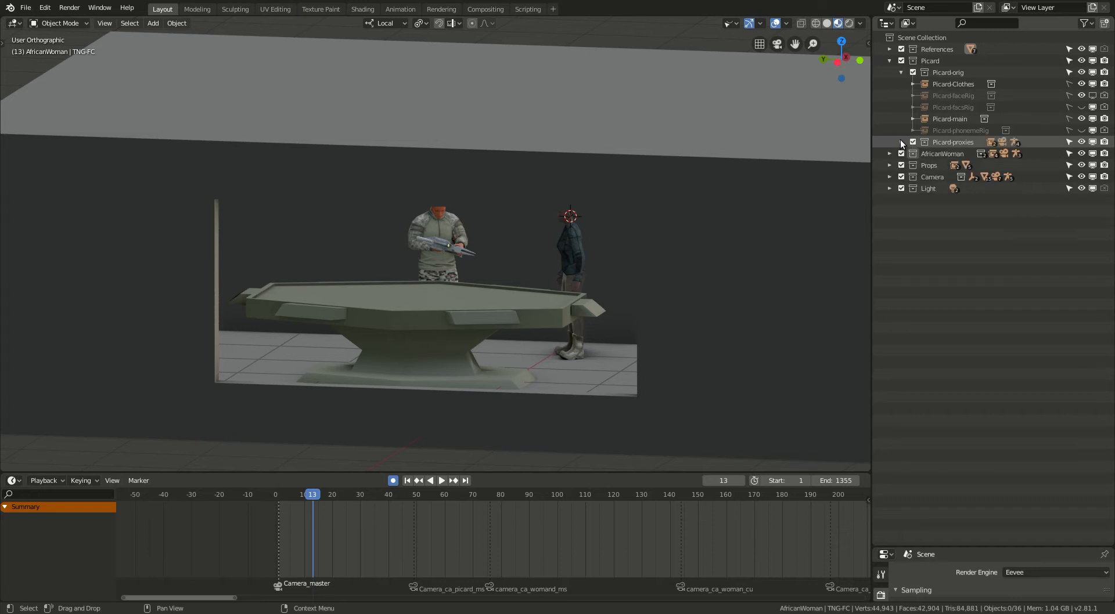
{"action": "left_click", "coordinate": [900, 73]}
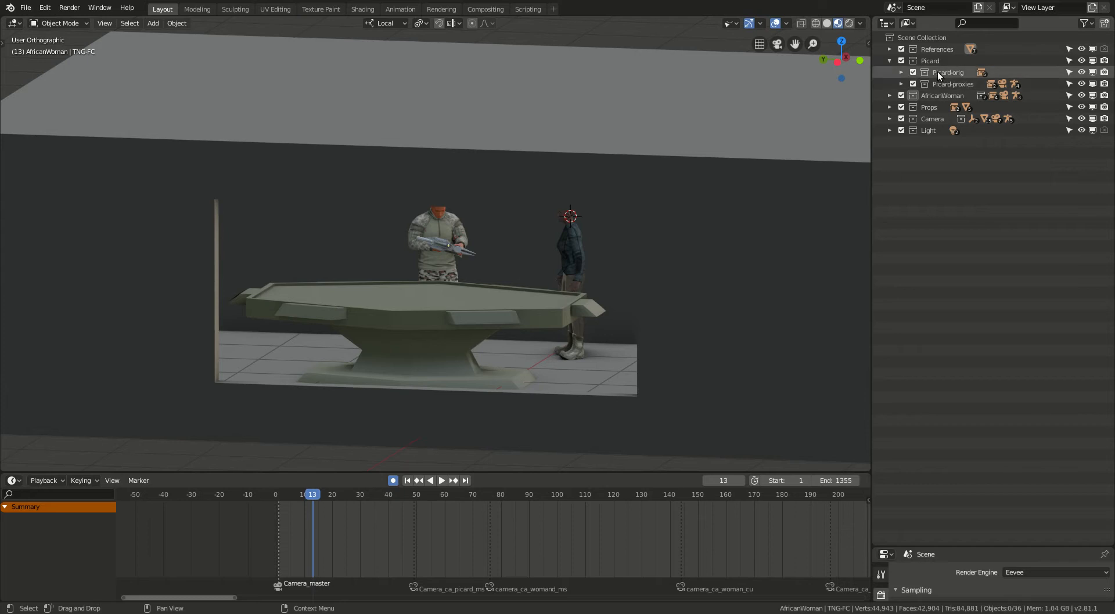
{"action": "left_click", "coordinate": [901, 74]}
{"action": "scroll", "coordinate": [458, 241], "scroll_direction": "up", "scroll_amount": 3}
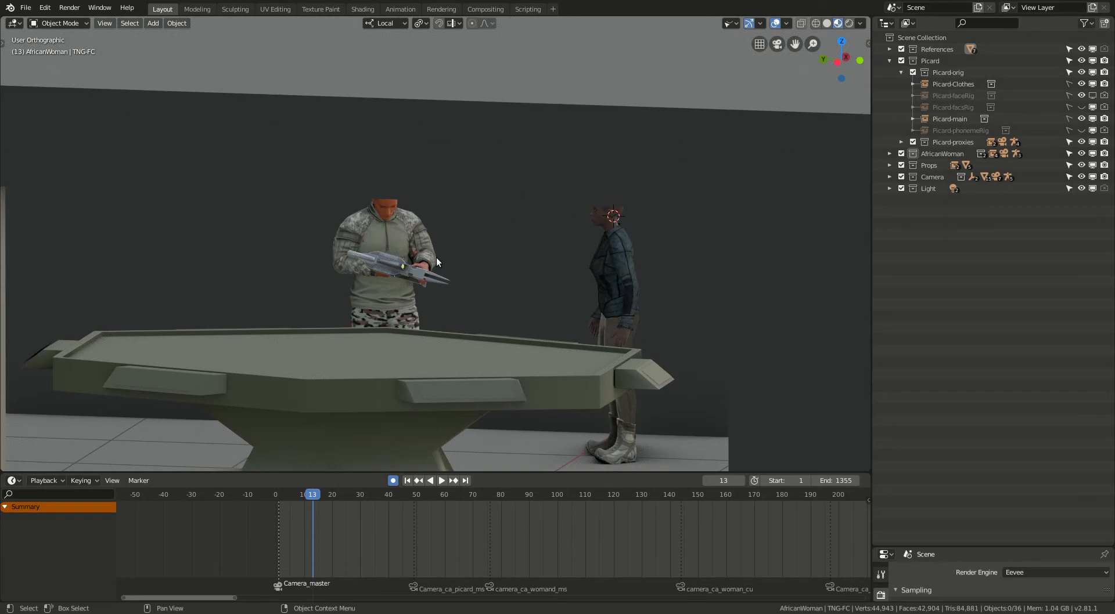
{"action": "mouse_move", "coordinate": [428, 245]}
{"action": "middle_mouse_down"}
{"action": "mouse_move", "coordinate": [433, 234]}
{"action": "mouse_move", "coordinate": [410, 233]}
{"action": "middle_mouse_up"}
{"action": "scroll", "coordinate": [419, 229], "scroll_direction": "up", "scroll_amount": 3}
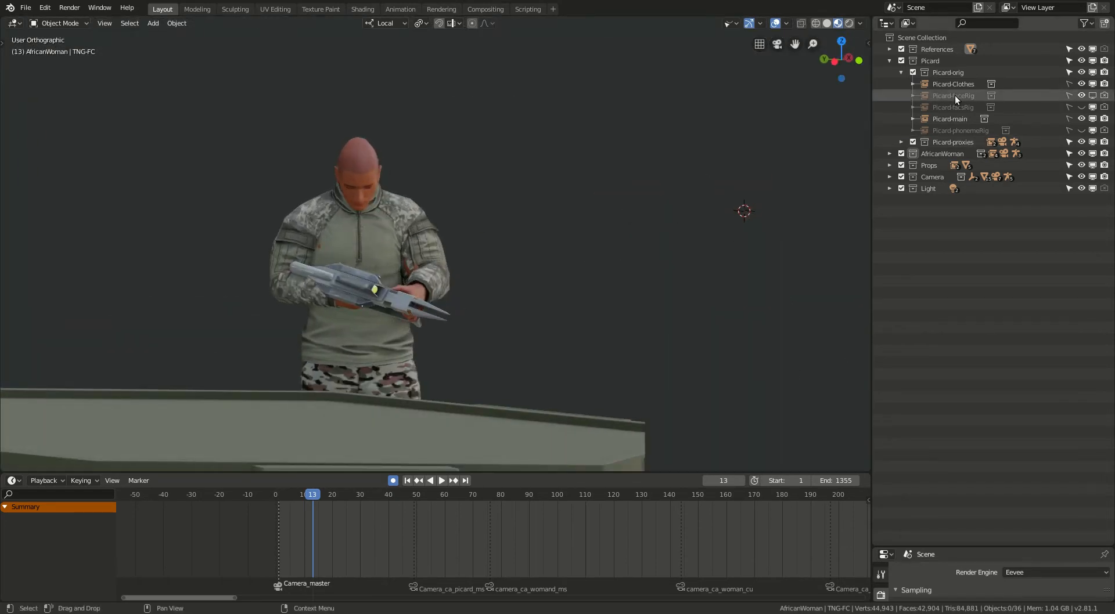
Toggle the viewport visibility of Picard-Clothes and Picard-main off and on to see which parts each controls.
{"action": "left_click", "coordinate": [1080, 84]}
{"action": "left_click", "coordinate": [1079, 85]}
{"action": "left_click", "coordinate": [1080, 84]}
{"action": "left_click", "coordinate": [1080, 84]}
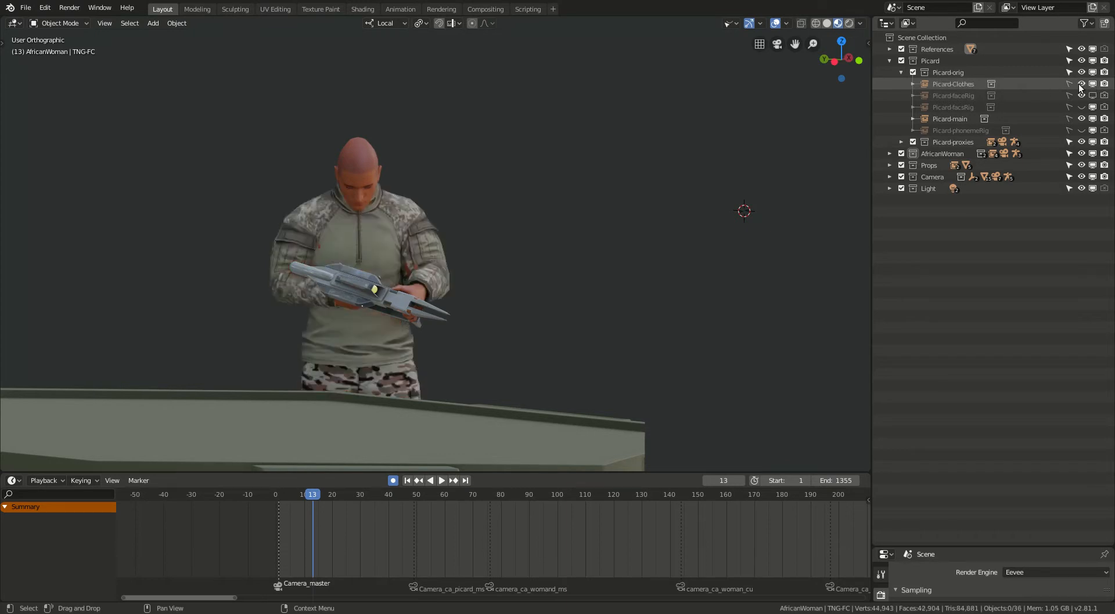
{"action": "left_click", "coordinate": [1082, 118]}
{"action": "left_click", "coordinate": [1082, 118]}
{"action": "left_click", "coordinate": [1082, 118]}
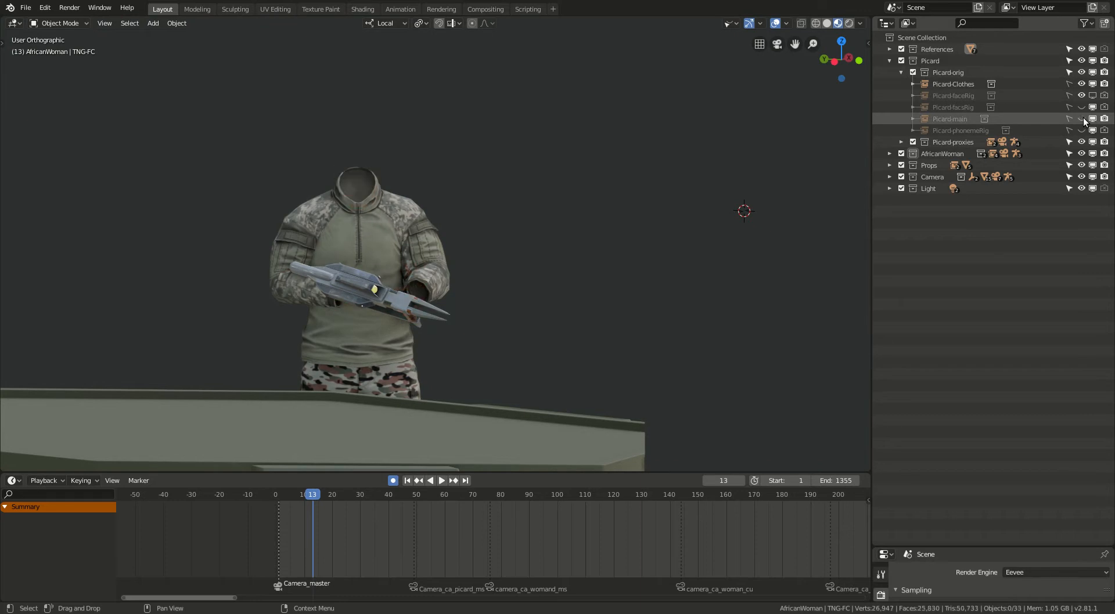
{"action": "left_click", "coordinate": [1082, 118]}
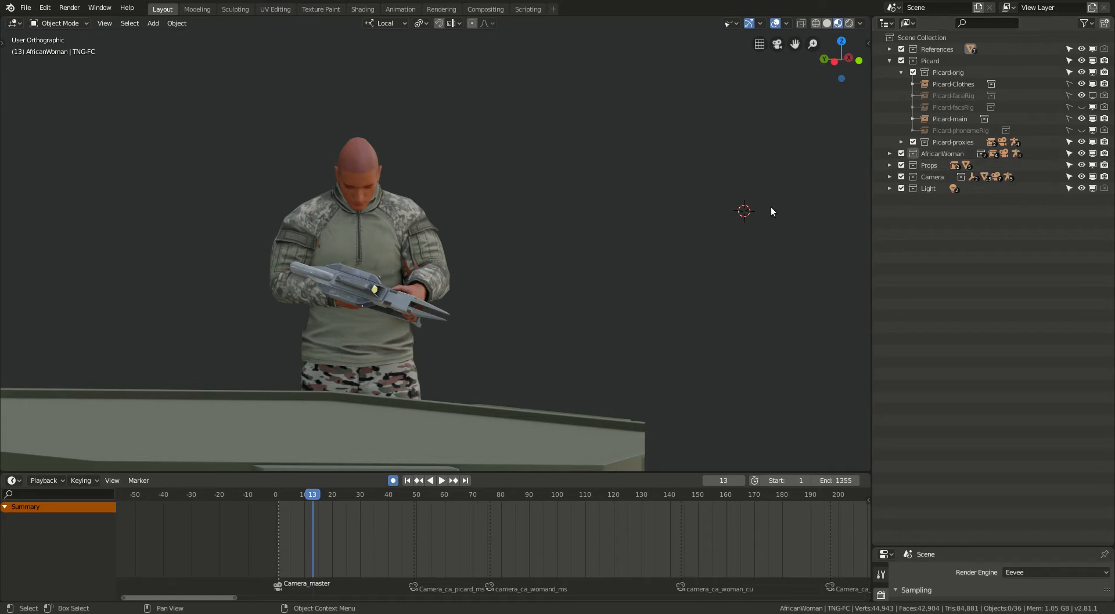
Collapse the Picard collection, expand the Props collection, and examine the rifle in the soldier's hands.
{"action": "scroll", "coordinate": [624, 287], "scroll_direction": "down", "scroll_amount": 4}
{"action": "middle_click_drag", "start_coordinate": [624, 287], "coordinate": [507, 273]}
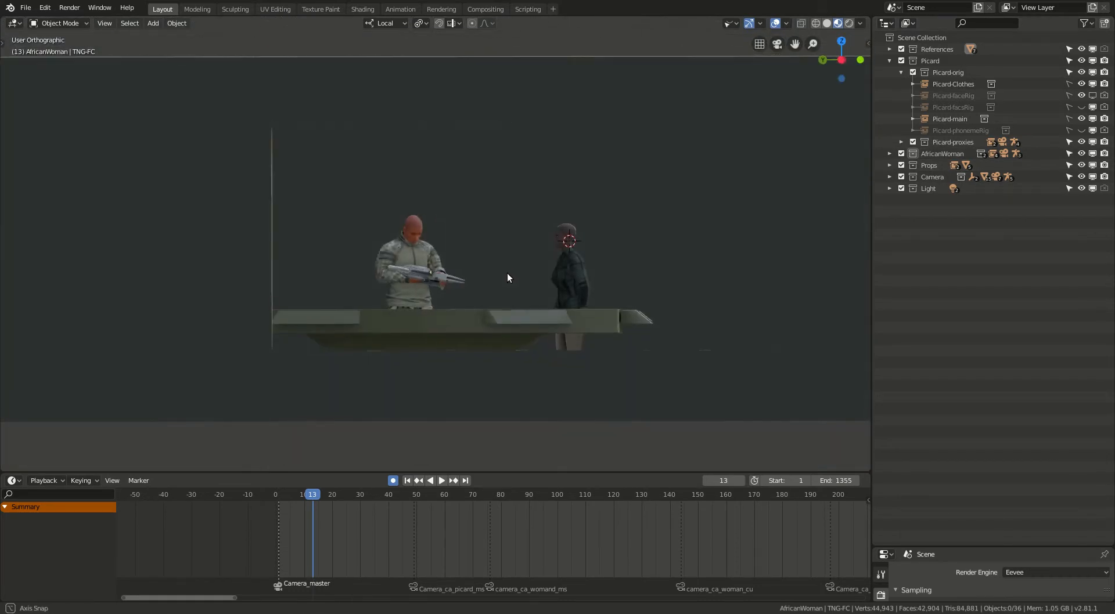
{"action": "left_click", "coordinate": [889, 61]}
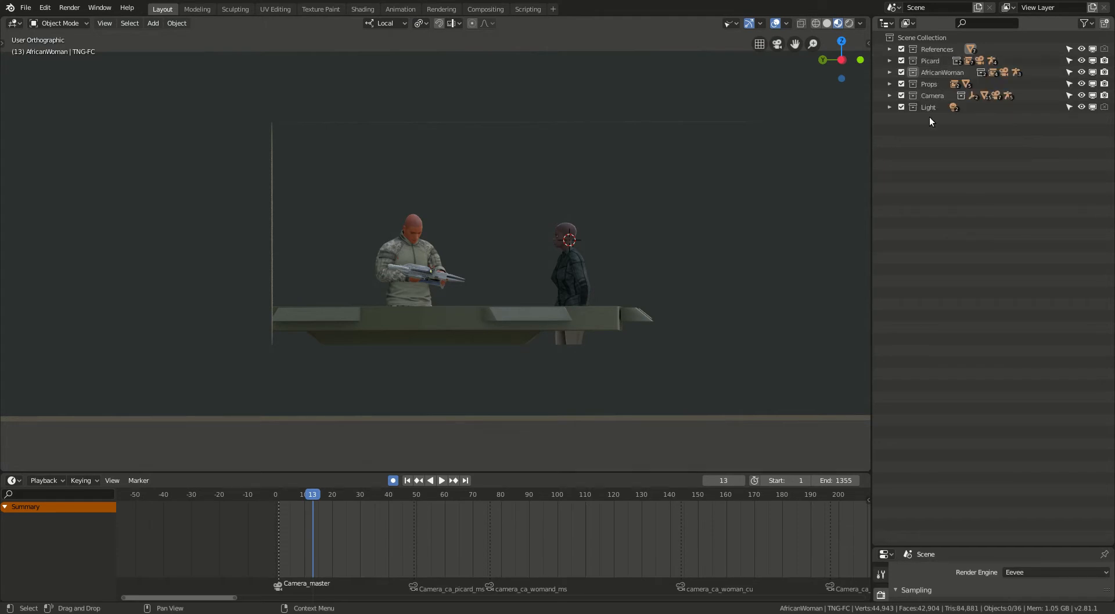
{"action": "left_click", "coordinate": [890, 84]}
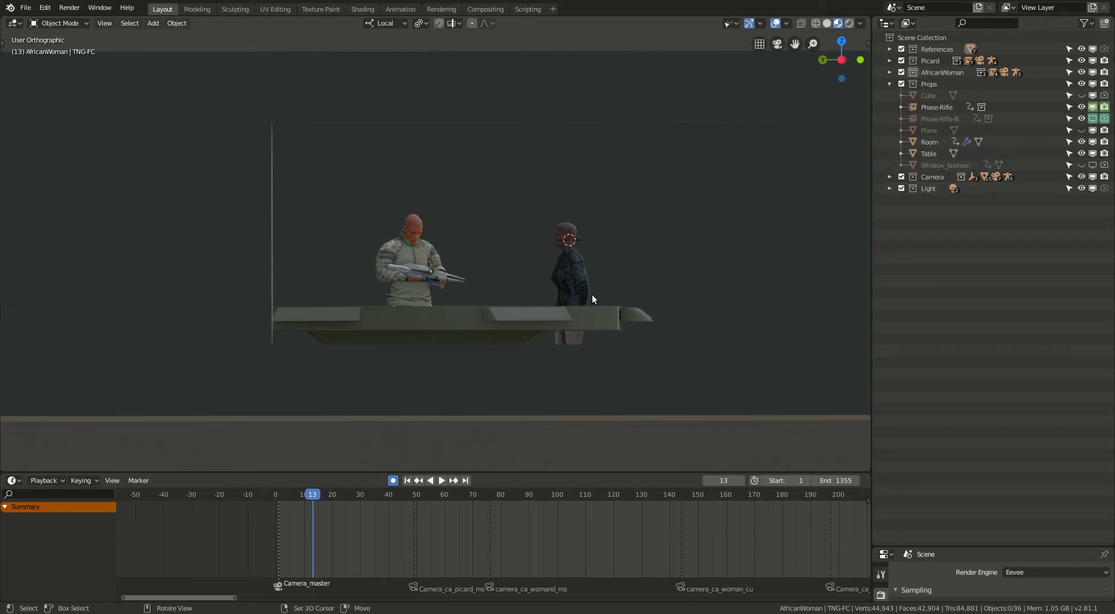
{"action": "middle_click_drag", "start_coordinate": [598, 298], "coordinate": [573, 307]}
{"action": "scroll", "coordinate": [396, 264], "scroll_direction": "up", "scroll_amount": 4}
{"action": "scroll", "coordinate": [388, 296], "scroll_direction": "up", "scroll_amount": 5}
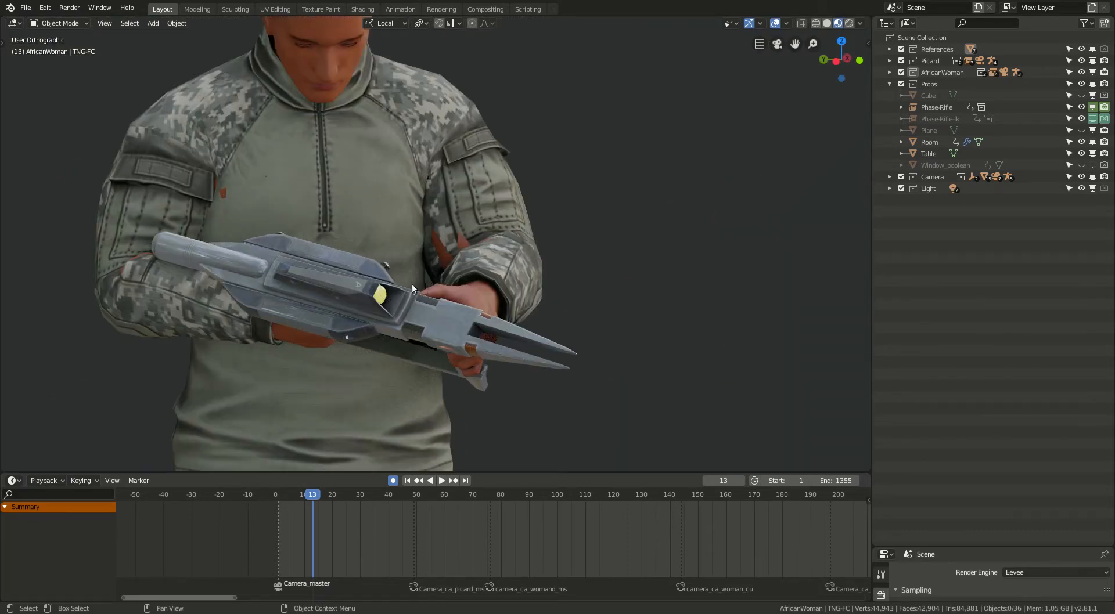
{"action": "scroll", "coordinate": [445, 329], "scroll_direction": "down", "scroll_amount": 1}
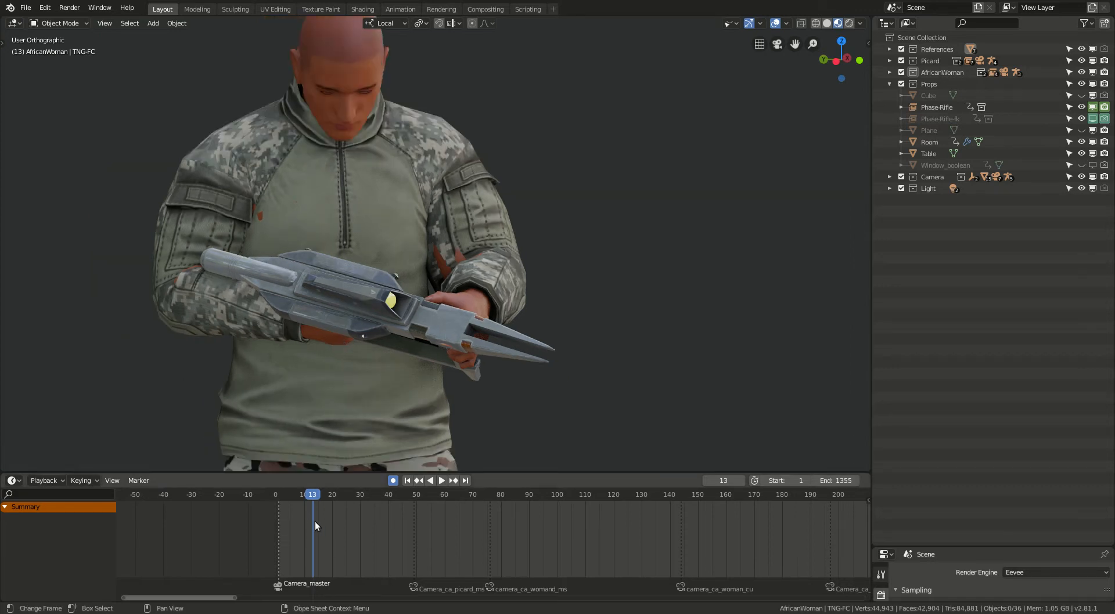
Play the animation and scrub the timeline to frame 256 to examine how the soldier handles the rifle.
{"action": "key", "text": "space"}
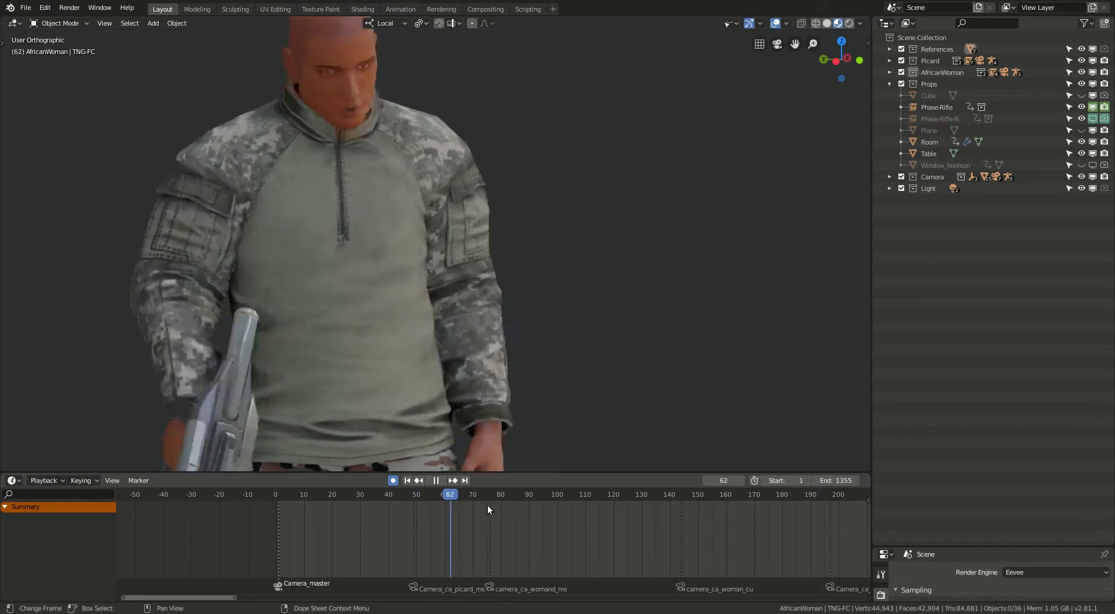
{"action": "scroll", "coordinate": [502, 506], "scroll_direction": "down", "scroll_amount": 4}
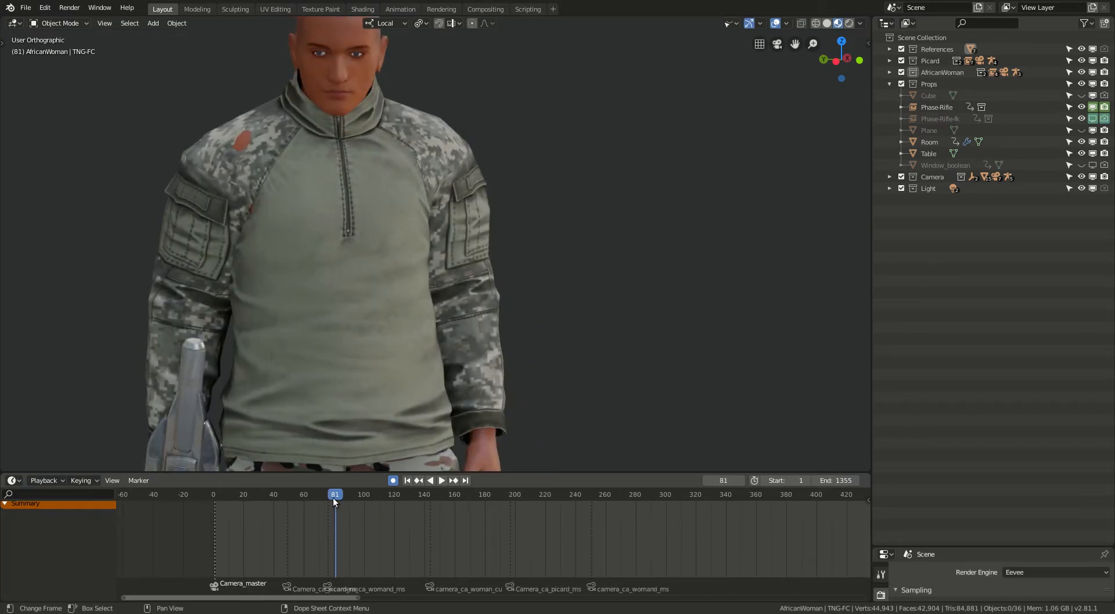
{"action": "left_click_drag", "start_coordinate": [369, 495], "coordinate": [597, 504]}
{"action": "scroll", "coordinate": [448, 407], "scroll_direction": "down", "scroll_amount": 2}
{"action": "middle_click_drag", "start_coordinate": [448, 406], "coordinate": [484, 263], "text": "shift"}
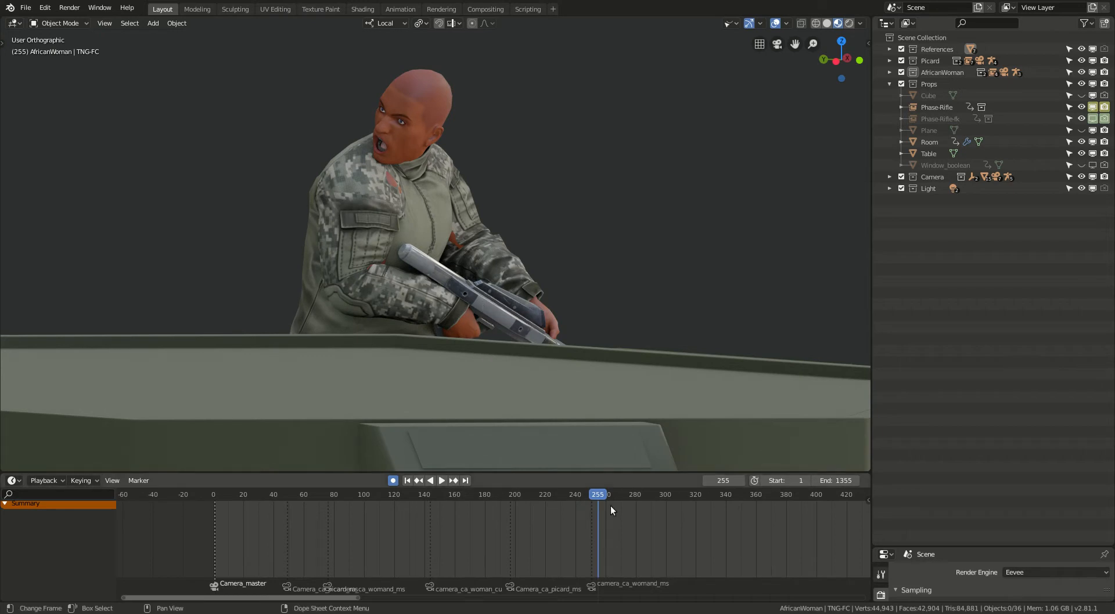
{"action": "mouse_move", "coordinate": [596, 492]}
{"action": "left_mouse_down"}
{"action": "mouse_move", "coordinate": [610, 494]}
{"action": "mouse_move", "coordinate": [599, 491]}
{"action": "left_mouse_up"}
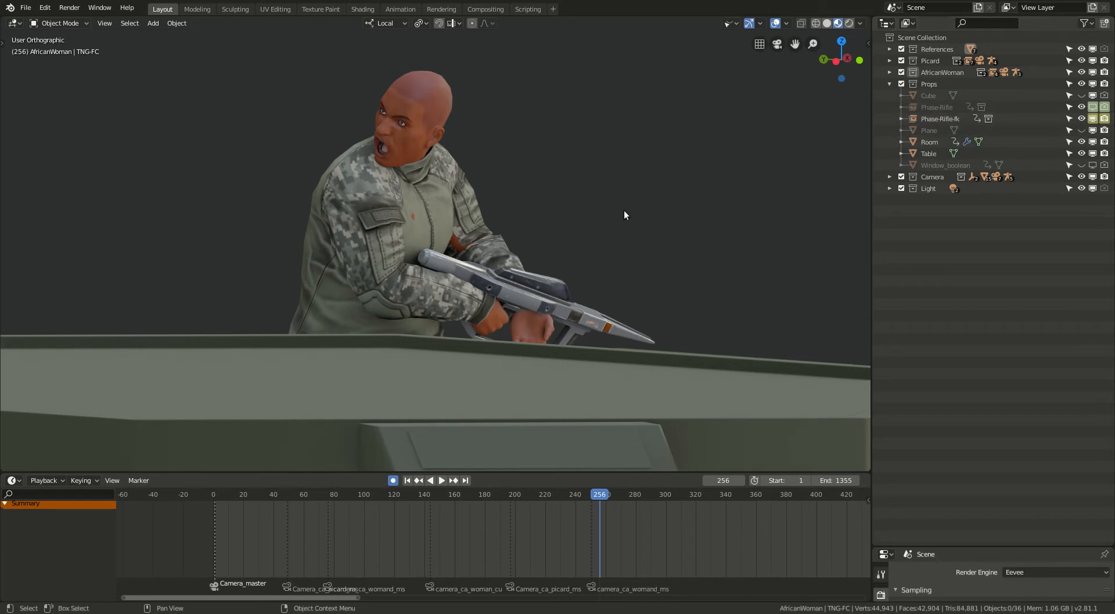
Return to frame 236 and advance through the frames to examine the change between Phase-Rifle and Phase-Rifle-fk.
{"action": "left_click", "coordinate": [548, 500]}
{"action": "left_click_drag", "start_coordinate": [548, 499], "coordinate": [569, 499]}
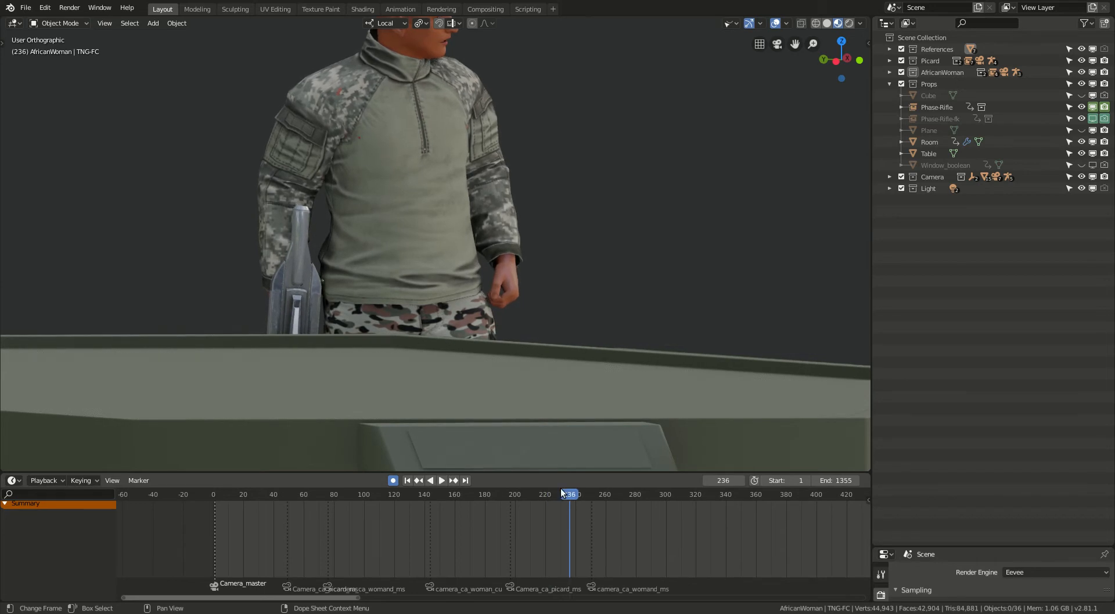
{"action": "key", "text": "Right"}
{"action": "key", "text": "Right"}
{"action": "key", "text": "Right"}
{"action": "key", "text": "Right"}
{"action": "key", "text": "Right"}
{"action": "key", "text": "Right"}
{"action": "key", "text": "Right"}
{"action": "key", "text": "Right"}
{"action": "key", "text": "Right"}
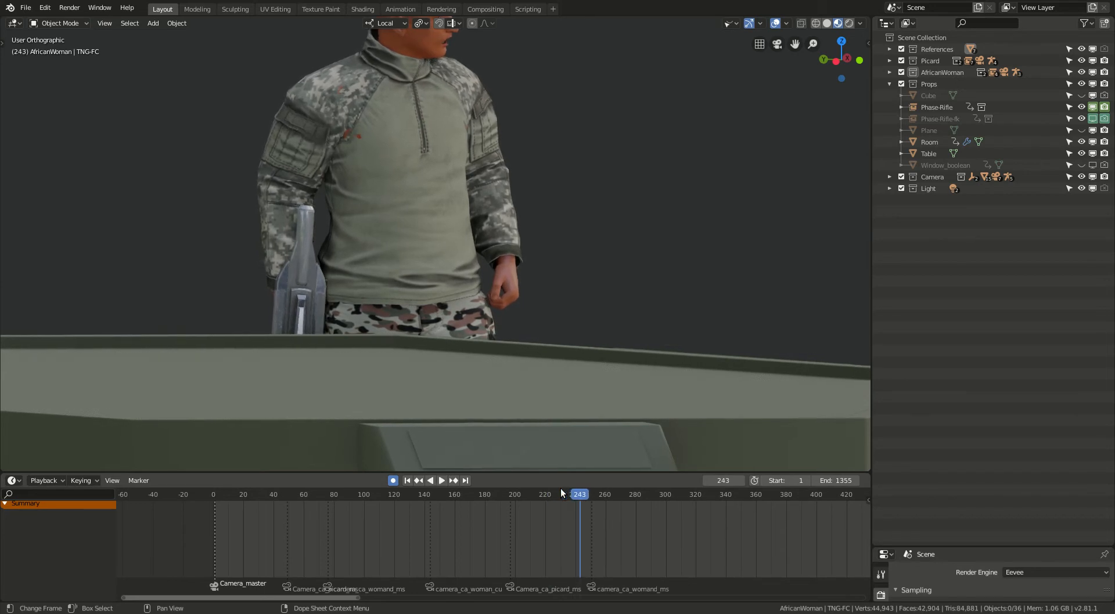
{"action": "key", "text": "Right"}
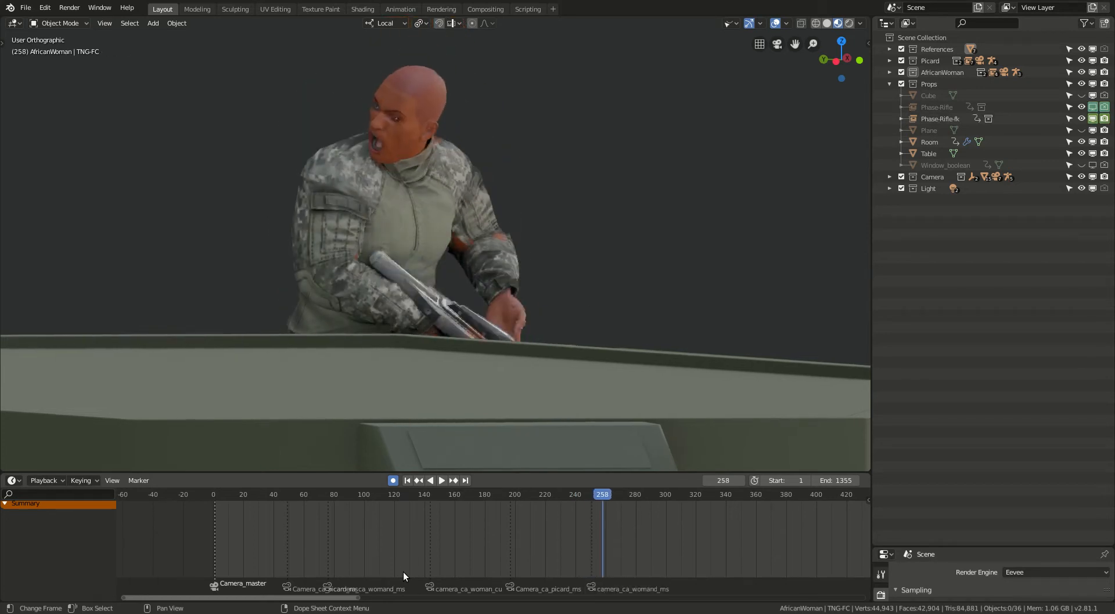
Go back and forth frame by frame around frame 256 to compare the two rifle versions, ending at frame 241.
{"action": "key", "text": "Left"}
{"action": "key", "text": "Right"}
{"action": "key", "text": "Left"}
{"action": "key", "text": "Right"}
{"action": "key", "text": "Left"}
{"action": "key", "text": "Left"}
{"action": "key", "text": "Right"}
{"action": "key", "text": "Left"}
{"action": "key", "text": "Right"}
{"action": "key", "text": "Left"}
{"action": "key", "text": "Right"}
{"action": "key", "text": "Left"}
{"action": "key", "text": "Left"}
{"action": "key", "text": "Left"}
{"action": "key", "text": "Left"}
{"action": "key", "text": "Right"}
{"action": "key", "text": "Right"}
{"action": "key", "text": "Right"}
{"action": "key", "text": "Right"}
{"action": "key", "text": "Right"}
{"action": "key", "text": "Right"}
{"action": "key", "text": "Right"}
{"action": "key", "text": "Left"}
{"action": "key", "text": "Left"}
{"action": "key", "text": "Left"}
{"action": "key", "text": "Right"}
{"action": "key", "text": "Left"}
{"action": "key", "text": "Left"}
{"action": "key", "text": "Left"}
{"action": "key", "text": "Left"}
{"action": "key", "text": "Left"}
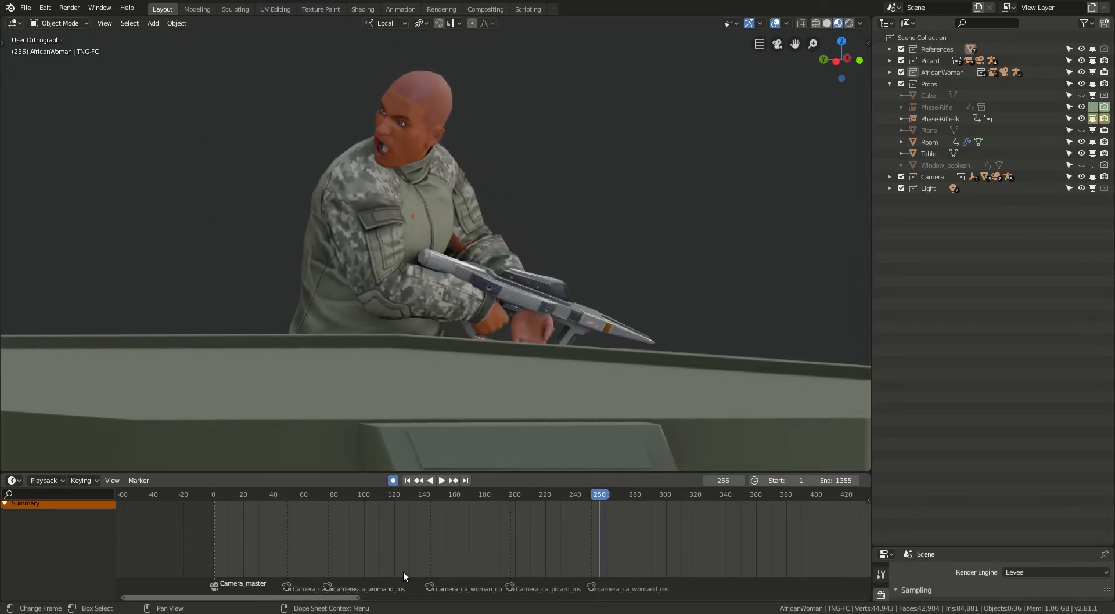
{"action": "key", "text": "Left"}
{"action": "key", "text": "Left"}
{"action": "key", "text": "Left"}
{"action": "key", "text": "Left"}
{"action": "key", "text": "Left"}
{"action": "key", "text": "Left"}
{"action": "key", "text": "Left"}
{"action": "key", "text": "Left"}
{"action": "key", "text": "Left"}
{"action": "key", "text": "Left"}
{"action": "key", "text": "Left"}
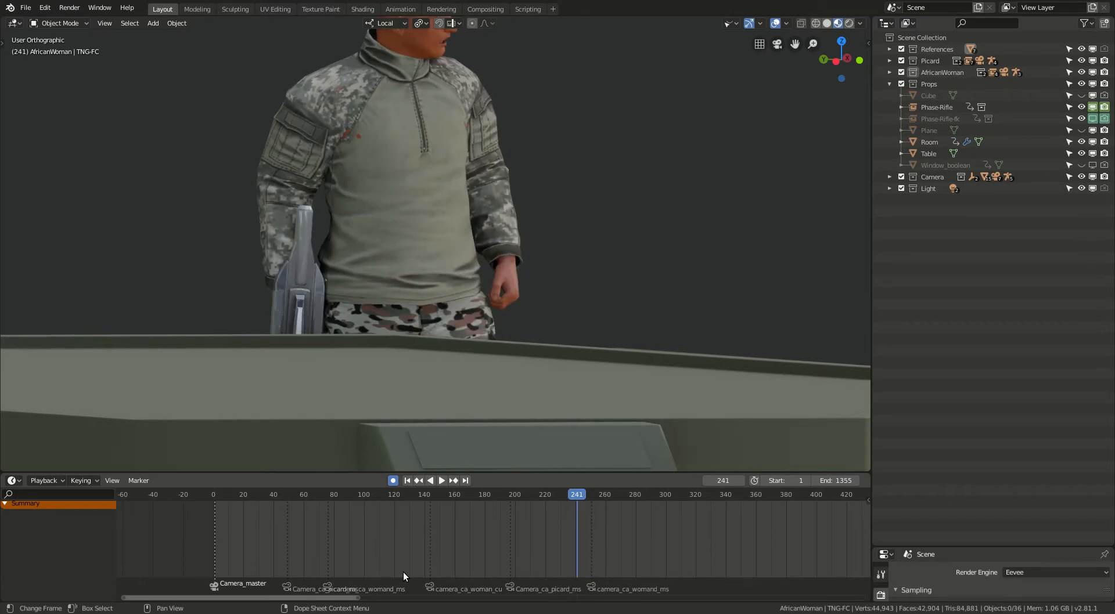
Play the rifle-raising animation from frame 241 to frame 279 and collapse the Props collection.
{"action": "key", "text": "space"}
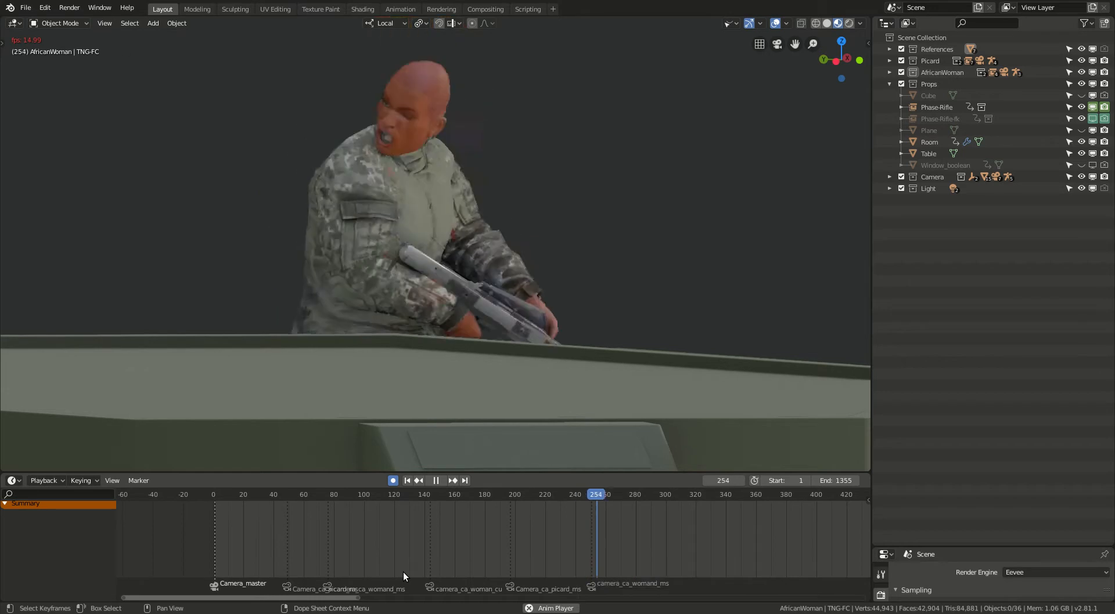
{"action": "key", "text": "space"}
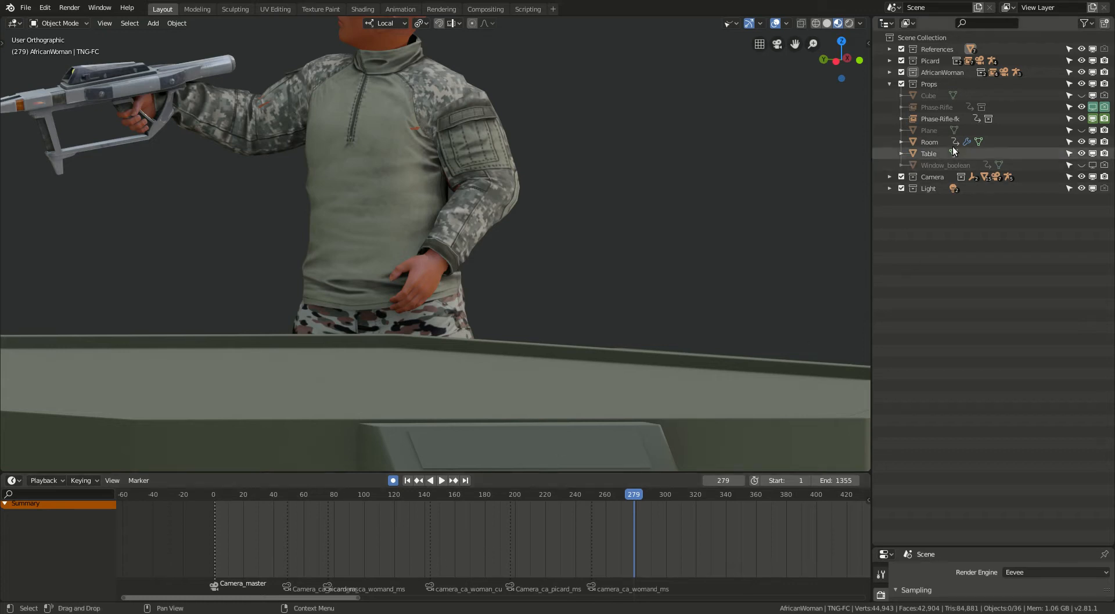
{"action": "left_click", "coordinate": [889, 83]}
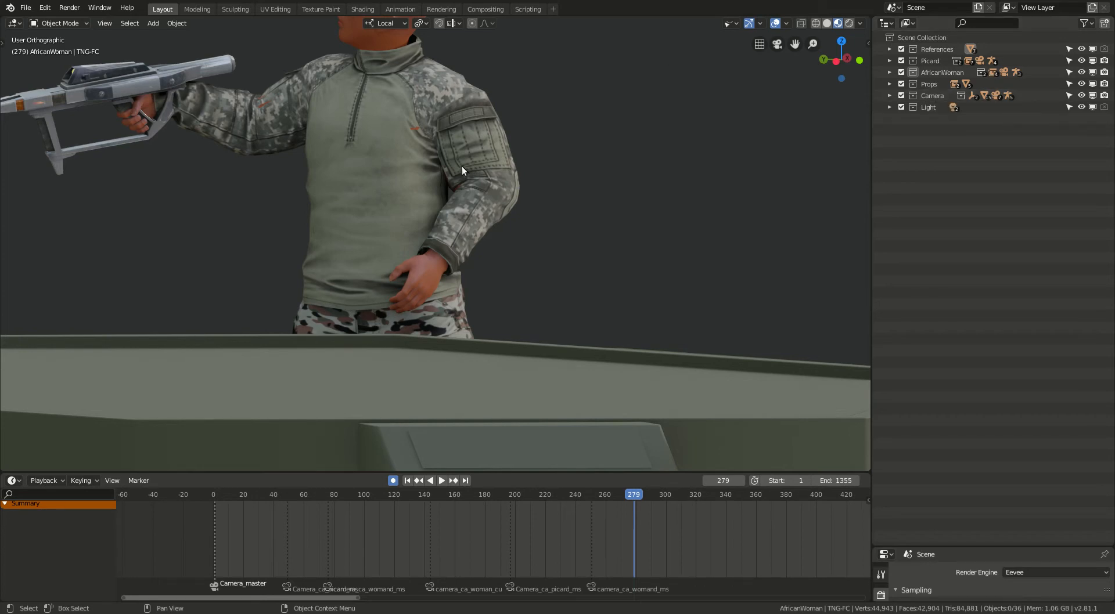
{"action": "scroll", "coordinate": [479, 188], "scroll_direction": "down", "scroll_amount": 3}
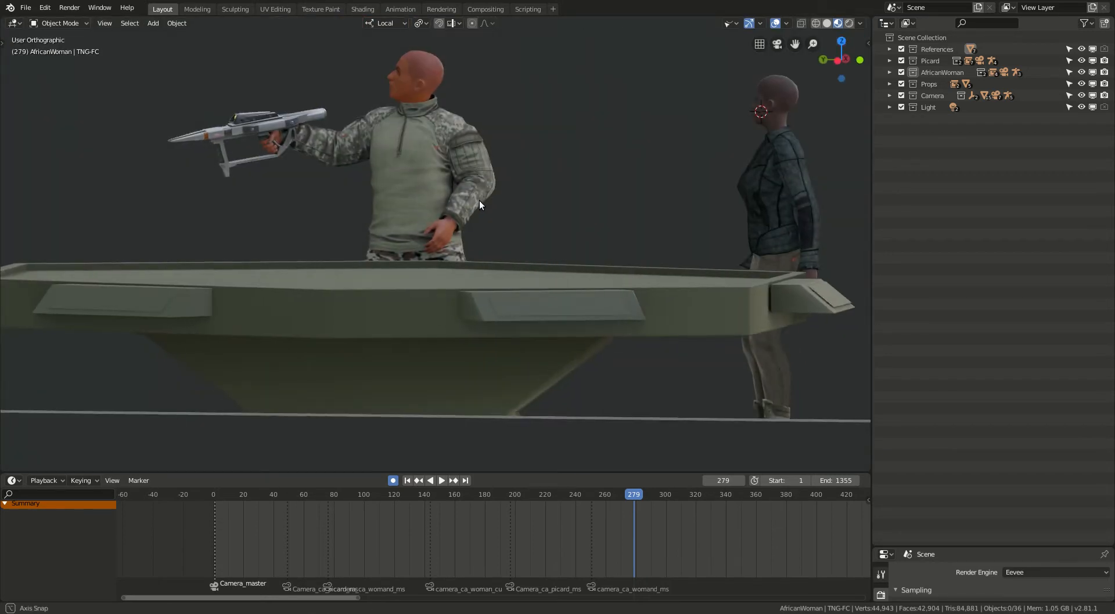
{"action": "scroll", "coordinate": [413, 134], "scroll_direction": "up", "scroll_amount": 2}
{"action": "mouse_move", "coordinate": [473, 163]}
{"action": "middle_mouse_down"}
{"action": "mouse_move", "coordinate": [488, 170]}
{"action": "mouse_move", "coordinate": [473, 162]}
{"action": "middle_mouse_up"}
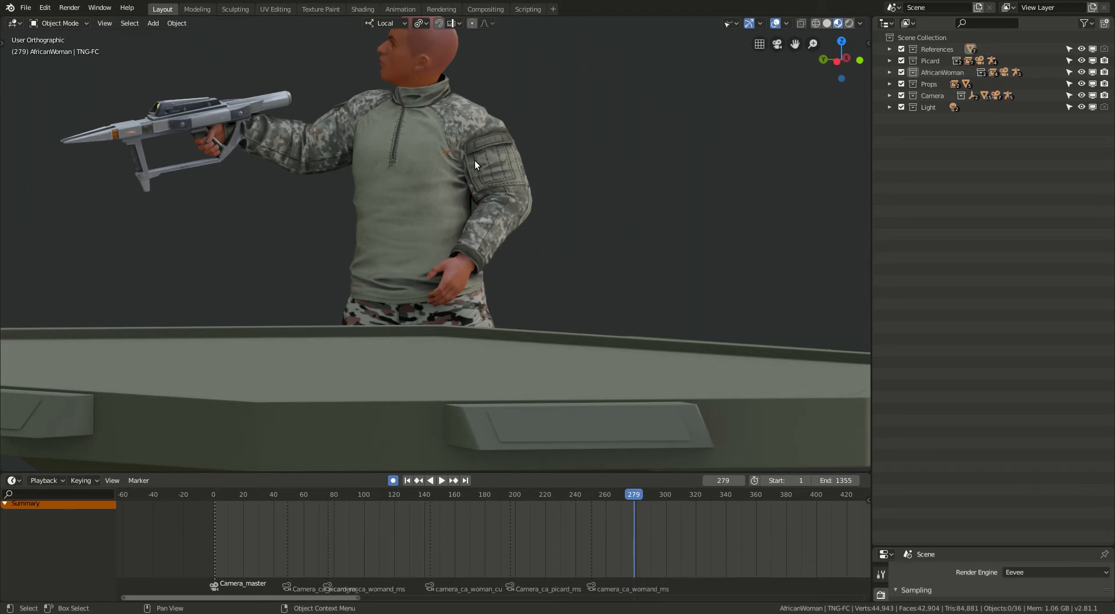
{"action": "scroll", "coordinate": [475, 160], "scroll_direction": "down", "scroll_amount": 1}
{"action": "middle_click_drag", "start_coordinate": [479, 160], "coordinate": [497, 198], "text": "shift"}
{"action": "scroll", "coordinate": [492, 193], "scroll_direction": "up", "scroll_amount": 2}
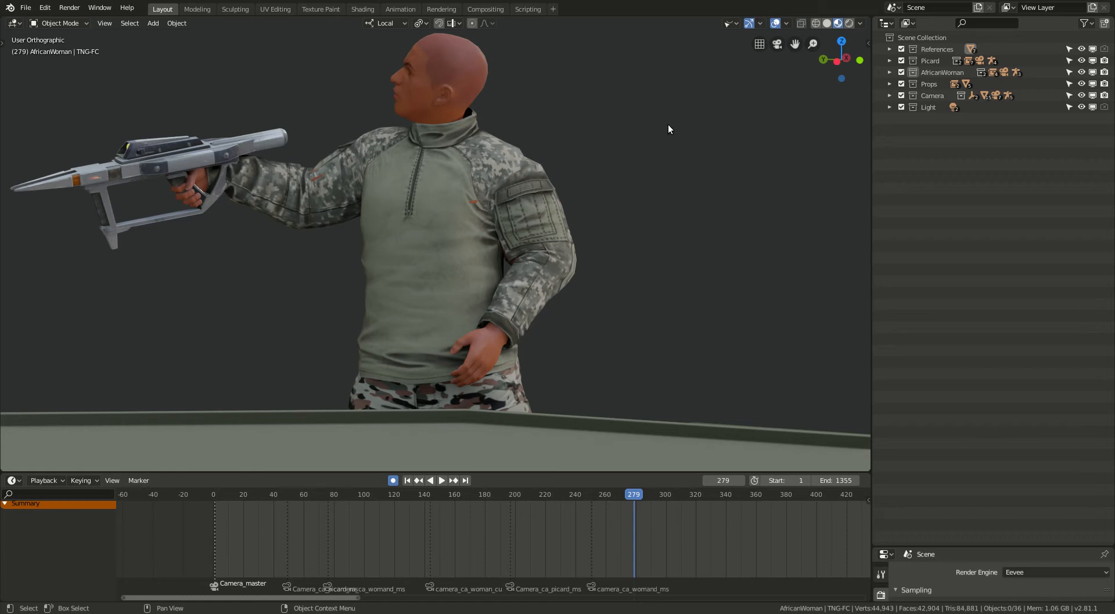
Show the viewport sidebar and expand the Picard collection to examine the contents of Picard-orig and Picard-proxies.
{"action": "left_click", "coordinate": [867, 43]}
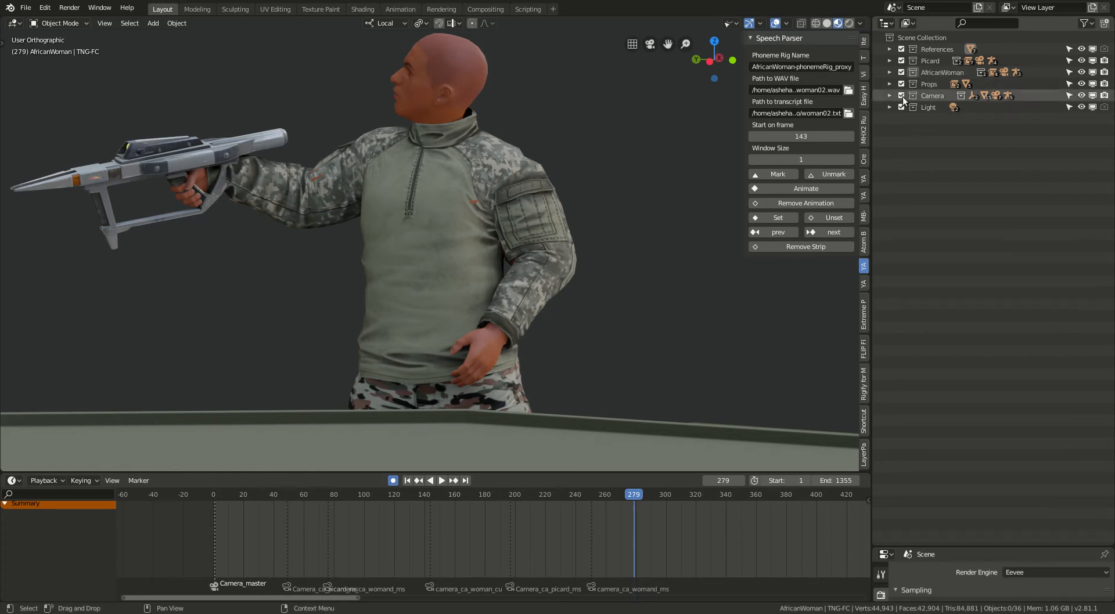
{"action": "left_click", "coordinate": [888, 60]}
{"action": "left_click", "coordinate": [901, 72]}
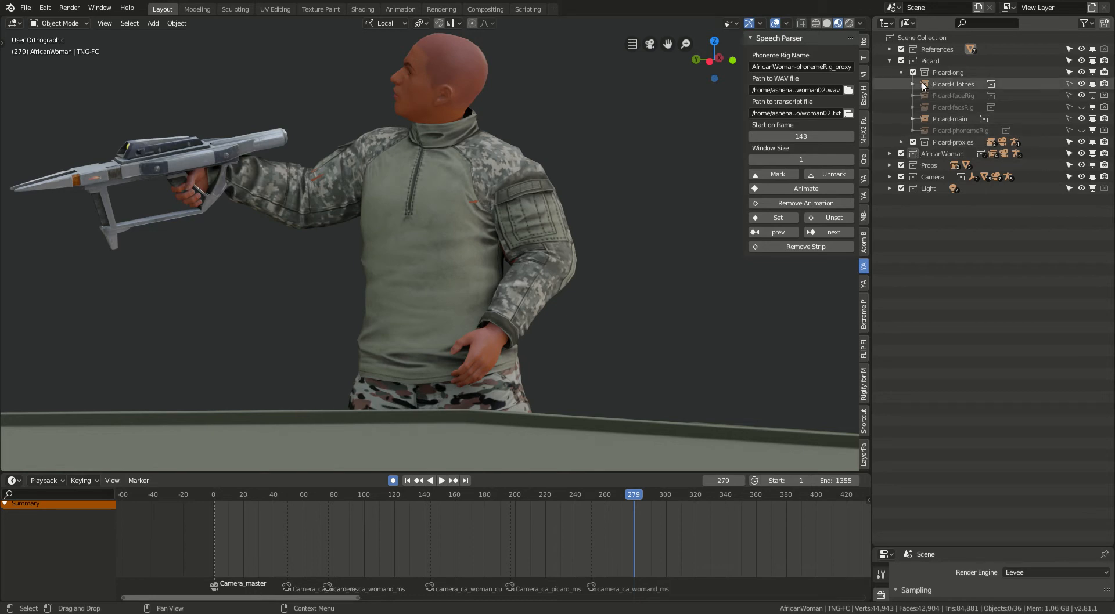
{"action": "left_click", "coordinate": [901, 72]}
{"action": "left_click", "coordinate": [899, 84]}
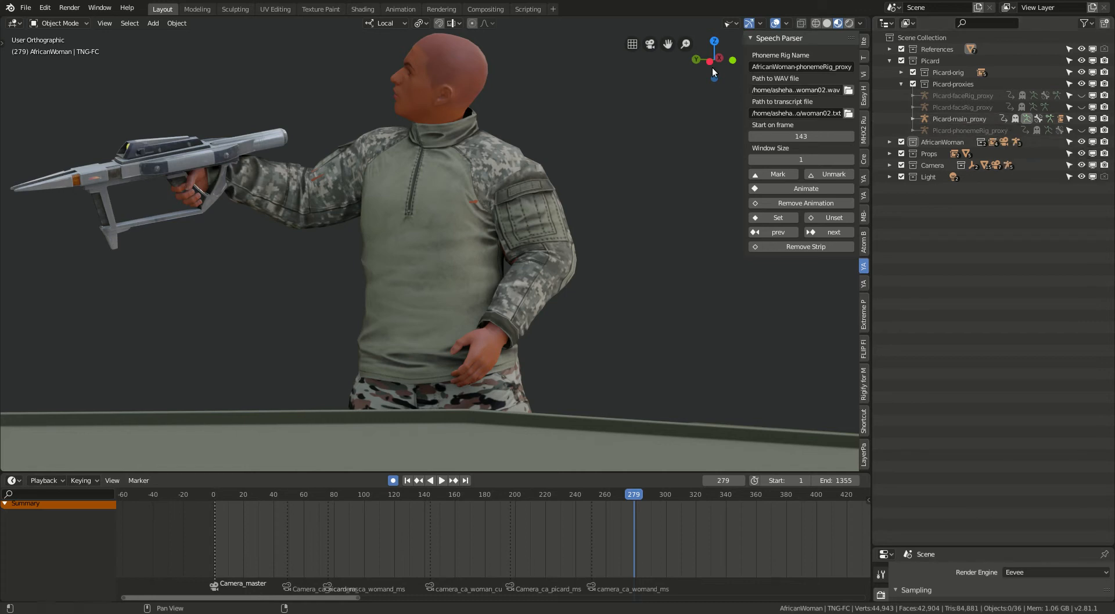
Enable the visibility of armature objects in the viewport and bring the soldier's rig into view.
{"action": "left_click", "coordinate": [733, 25]}
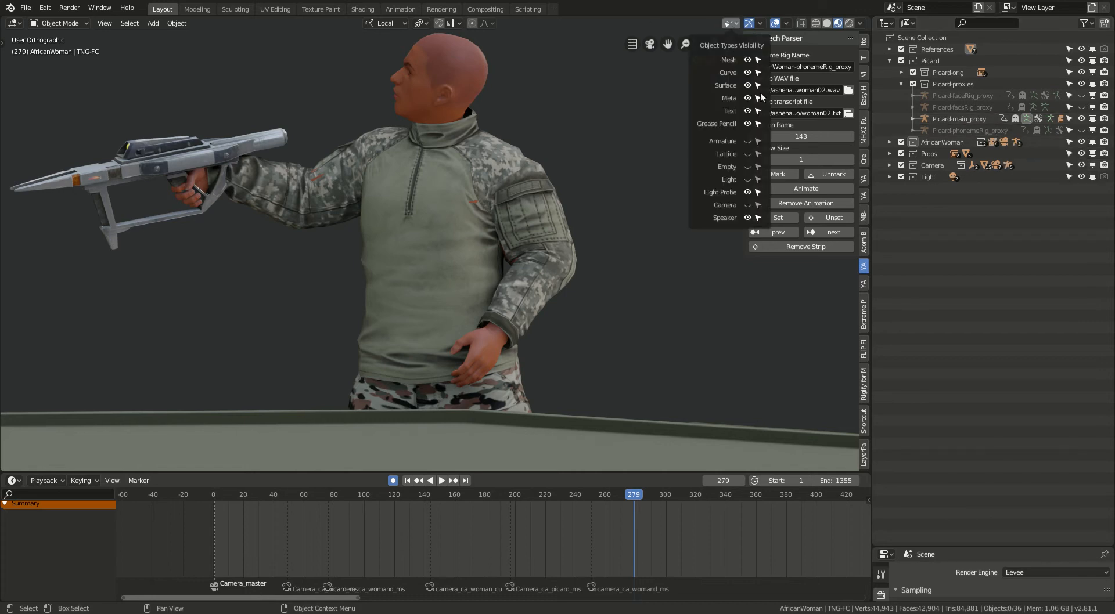
{"action": "left_click", "coordinate": [748, 141]}
{"action": "scroll", "coordinate": [379, 255], "scroll_direction": "down", "scroll_amount": 2}
{"action": "scroll", "coordinate": [354, 242], "scroll_direction": "up", "scroll_amount": 4}
{"action": "middle_click_drag", "start_coordinate": [354, 242], "coordinate": [386, 251]}
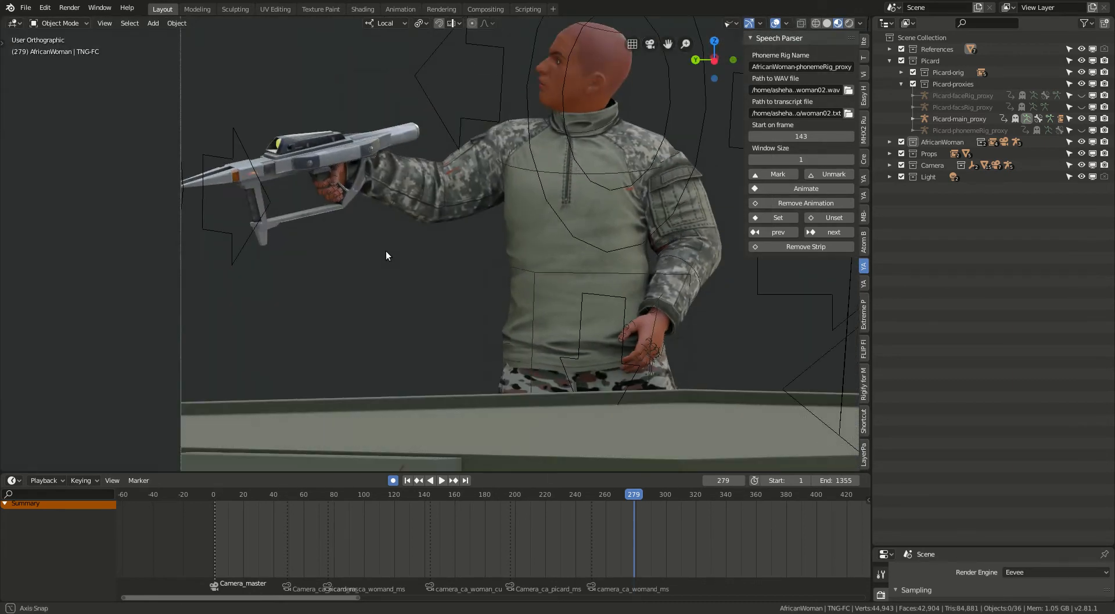
Put Picard-main_proxy into Pose Mode and show the torso bone's transform values and rig layers.
{"action": "left_click", "coordinate": [542, 272]}
{"action": "key", "text": "ctrl+Tab"}
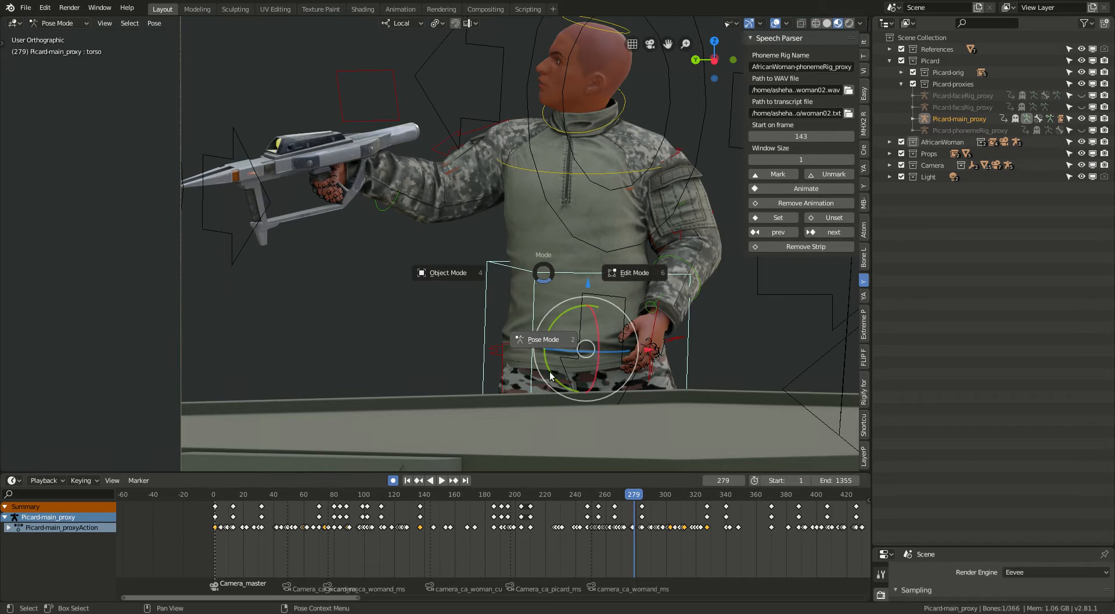
{"action": "left_click", "coordinate": [545, 341]}
{"action": "scroll", "coordinate": [515, 238], "scroll_direction": "down", "scroll_amount": 2}
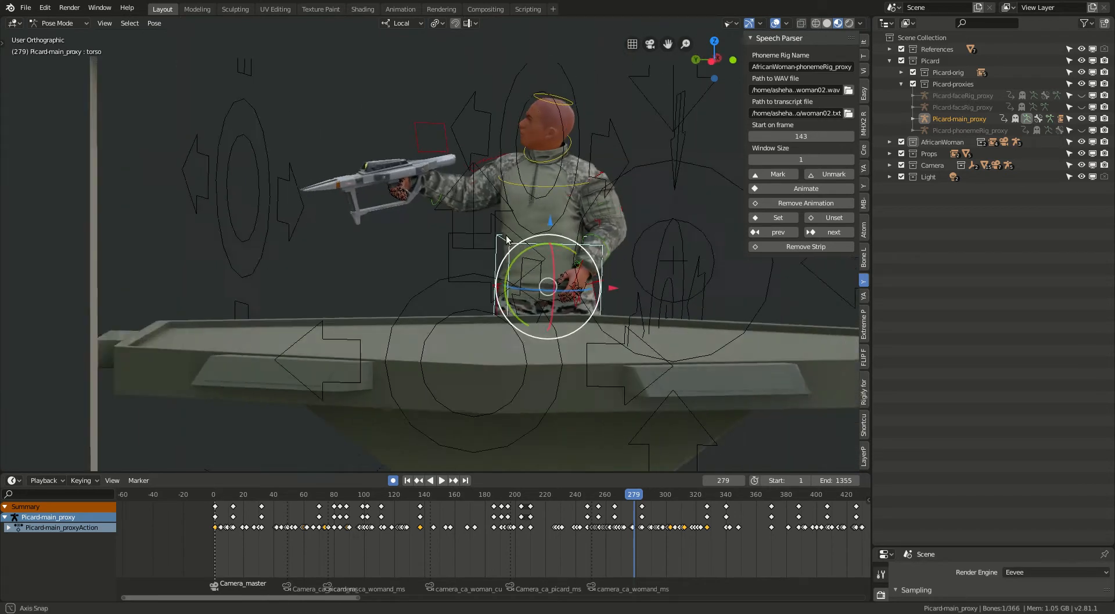
{"action": "left_click", "coordinate": [864, 40]}
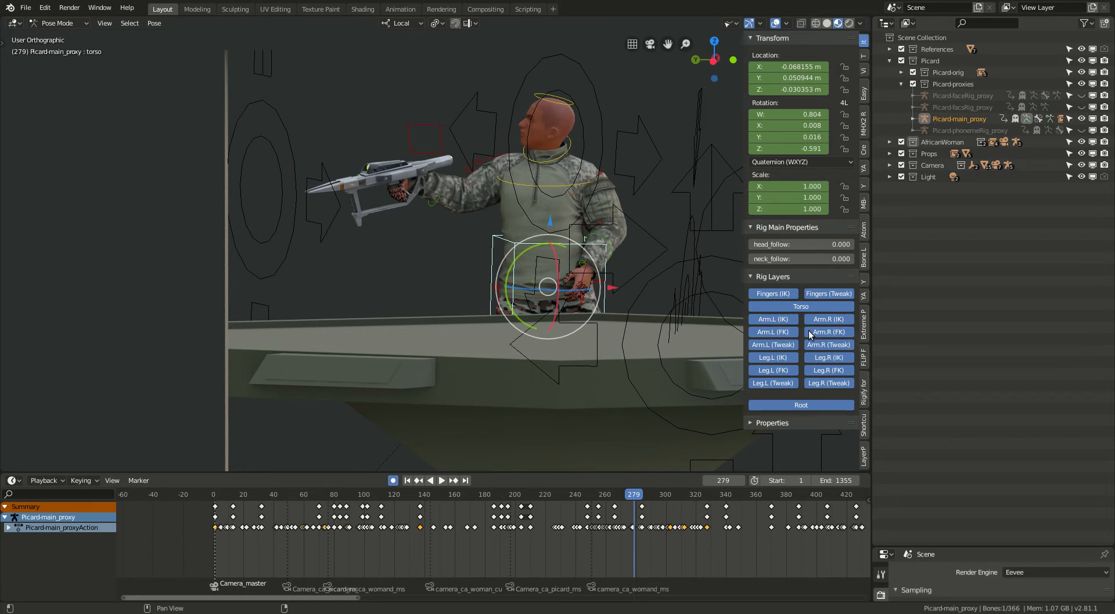
Collapse the Picard collections, then select the Room object and hide it to expose the whole set.
{"action": "left_click", "coordinate": [901, 84]}
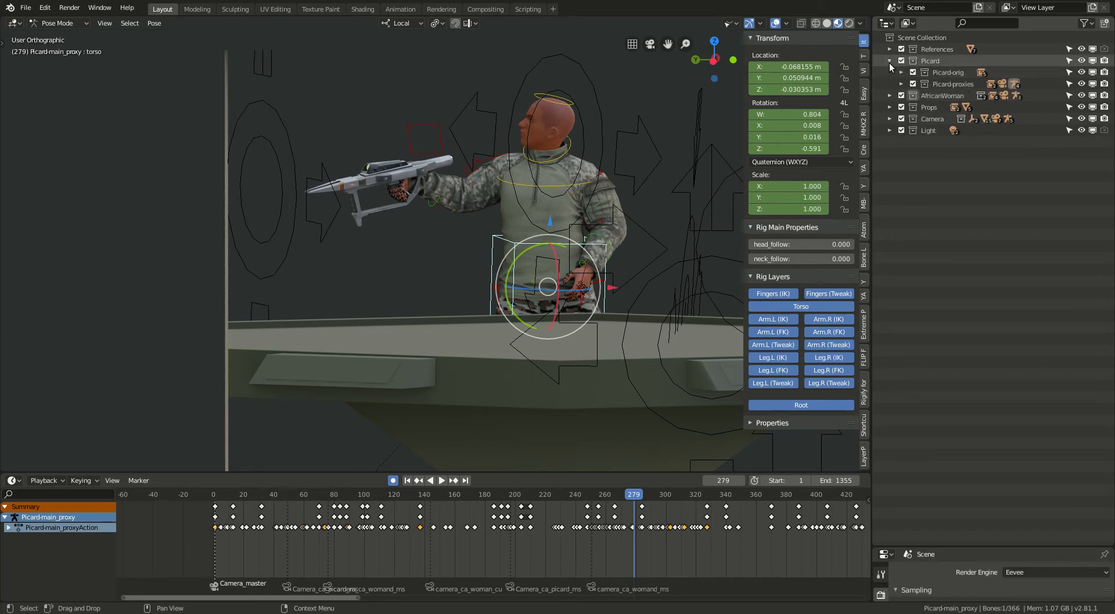
{"action": "left_click", "coordinate": [889, 59]}
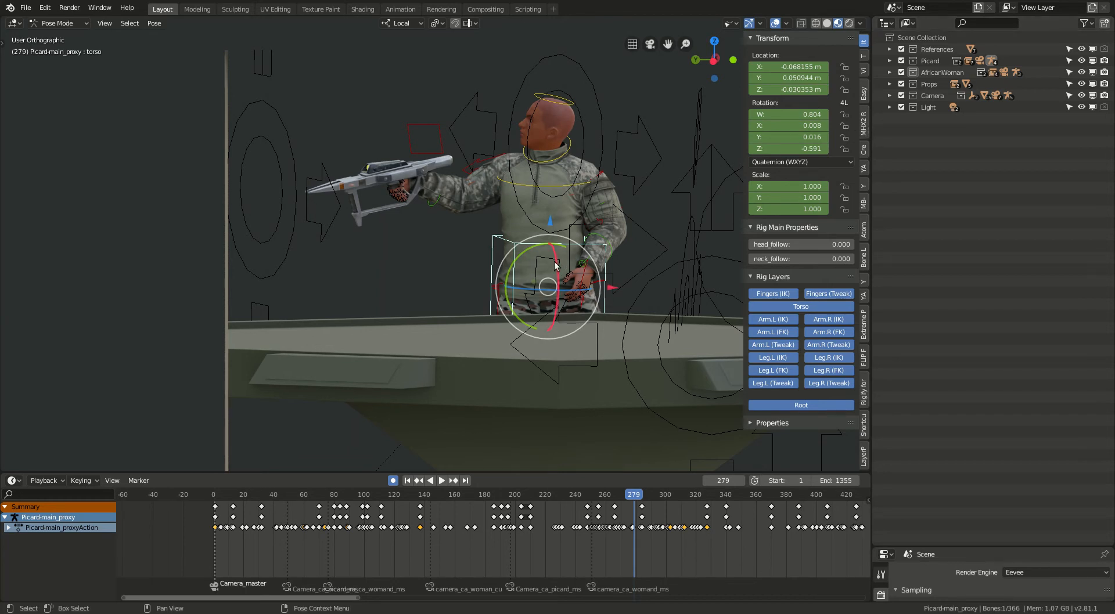
{"action": "scroll", "coordinate": [556, 269], "scroll_direction": "down", "scroll_amount": 4}
{"action": "left_click", "coordinate": [240, 141]}
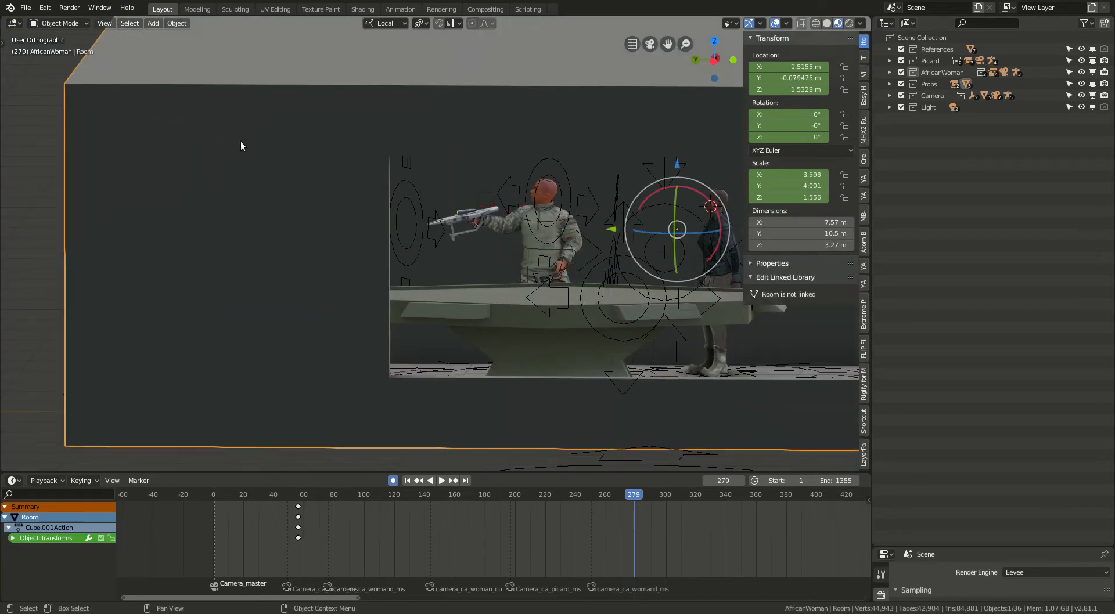
{"action": "key", "text": "h"}
{"action": "middle_click_drag", "start_coordinate": [242, 146], "coordinate": [421, 233]}
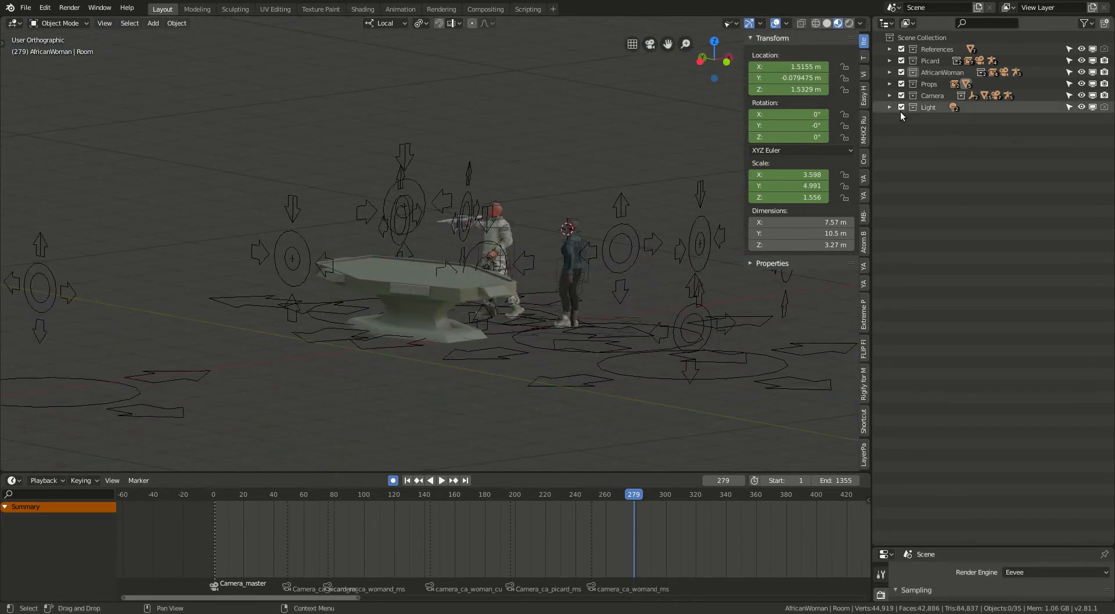
Expand the Camera collection and examine the camera rigs around the table and characters.
{"action": "left_click", "coordinate": [889, 95]}
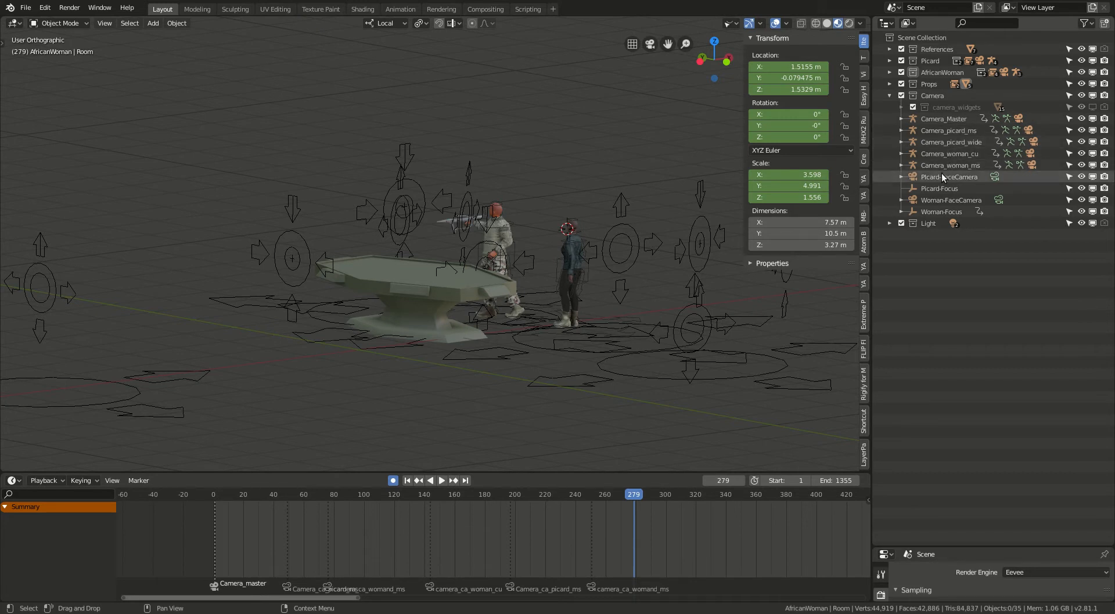
{"action": "middle_click_drag", "start_coordinate": [538, 231], "coordinate": [488, 277]}
{"action": "scroll", "coordinate": [478, 246], "scroll_direction": "up", "scroll_amount": 3}
{"action": "scroll", "coordinate": [523, 279], "scroll_direction": "up", "scroll_amount": 2}
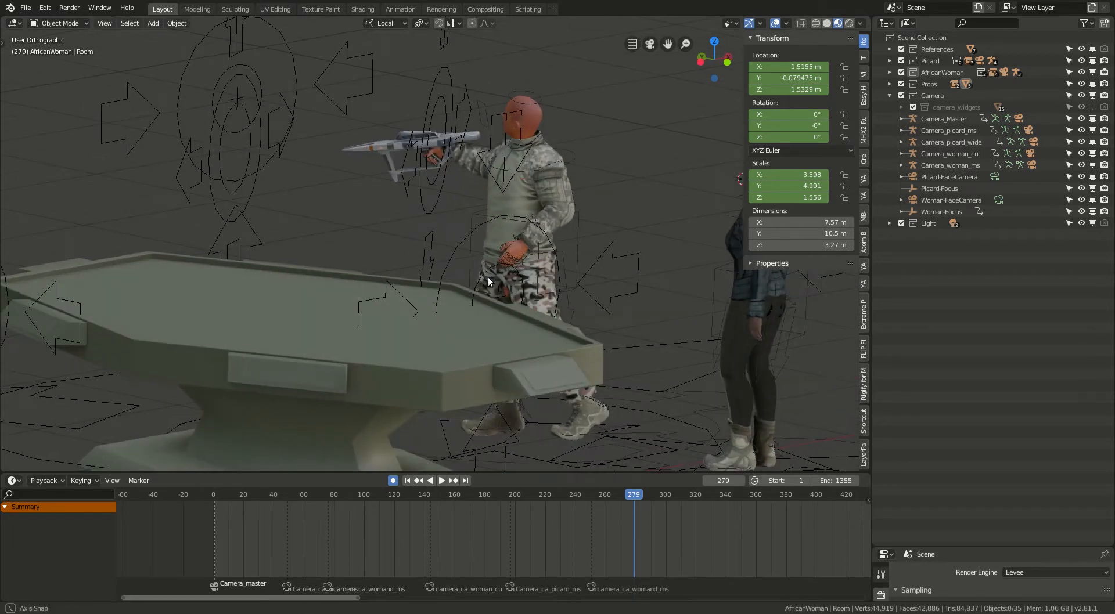
Enable the visibility of camera objects in the viewport and view them around the soldier.
{"action": "left_click", "coordinate": [730, 23]}
{"action": "left_click", "coordinate": [747, 205]}
{"action": "middle_click_drag", "start_coordinate": [512, 226], "coordinate": [390, 181]}
{"action": "scroll", "coordinate": [479, 225], "scroll_direction": "down", "scroll_amount": 3}
{"action": "scroll", "coordinate": [377, 208], "scroll_direction": "up", "scroll_amount": 3}
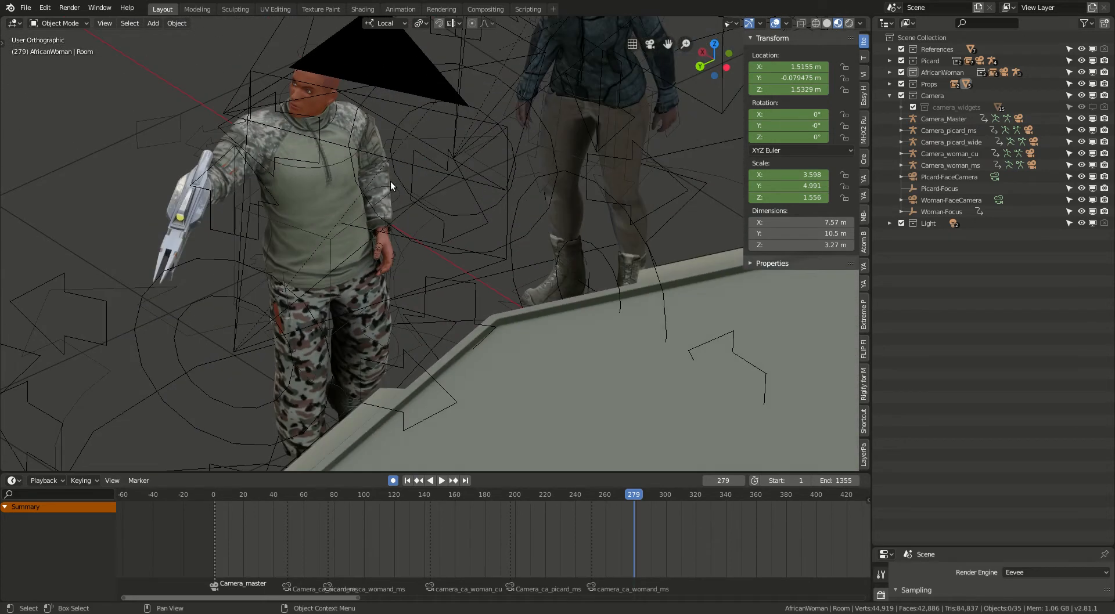
Select Picard-FaceCamera and view how it is placed in front of the soldier's head.
{"action": "left_click", "coordinate": [224, 117]}
{"action": "middle_click_drag", "start_coordinate": [477, 128], "coordinate": [399, 131]}
{"action": "scroll", "coordinate": [440, 117], "scroll_direction": "up", "scroll_amount": 2}
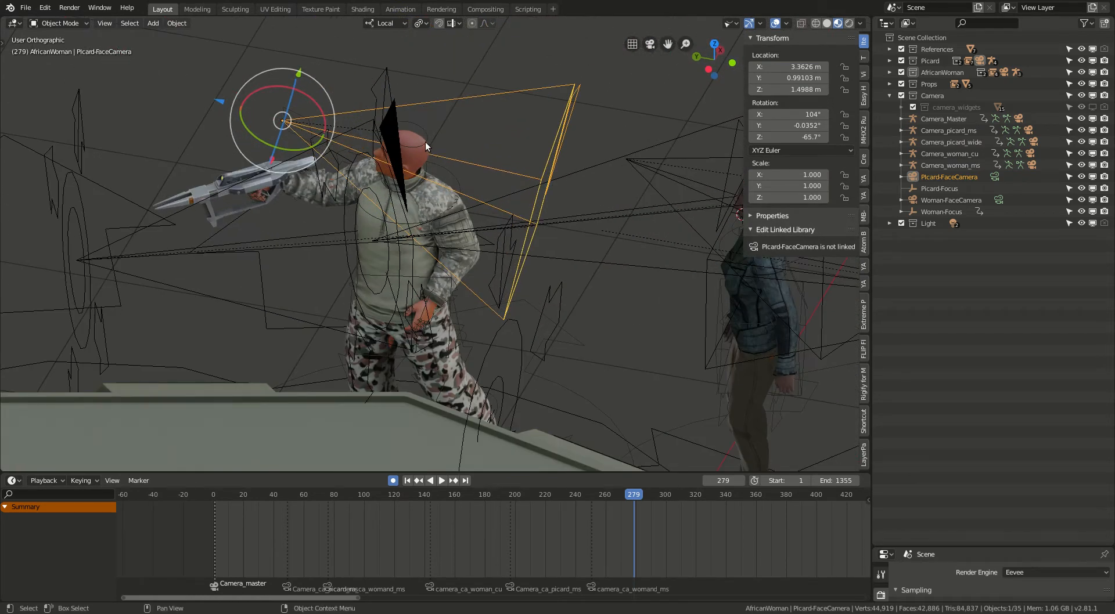
Try moving and rotating Picard's head bone to check how the face camera follows the head.
{"action": "left_click", "coordinate": [425, 142]}
{"action": "key", "text": "g"}
{"action": "key", "text": "Escape"}
{"action": "key", "text": "r"}
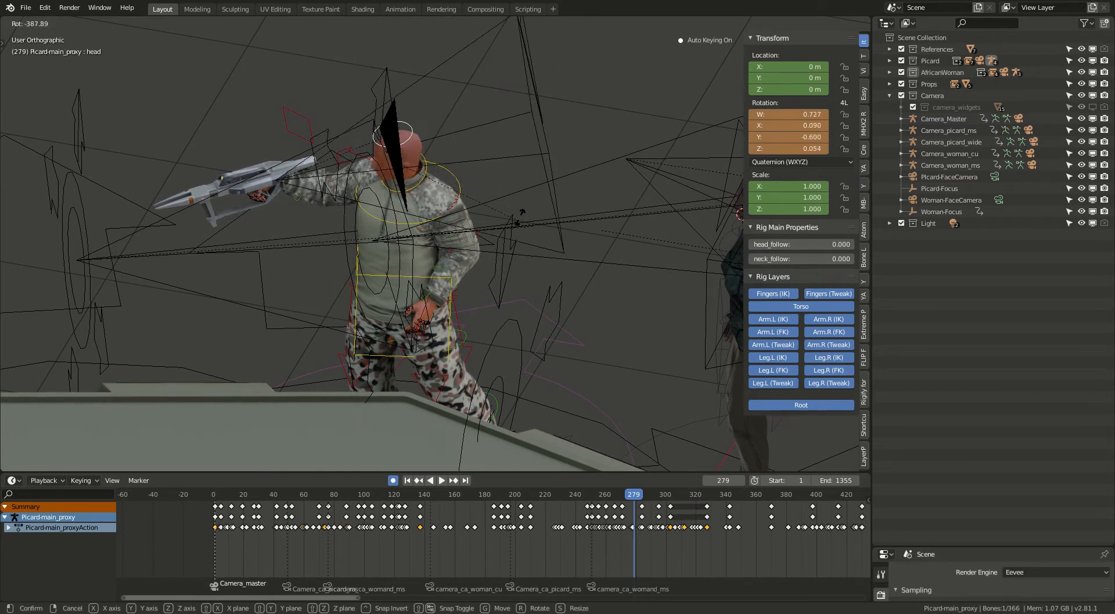
{"action": "key", "text": "Escape"}
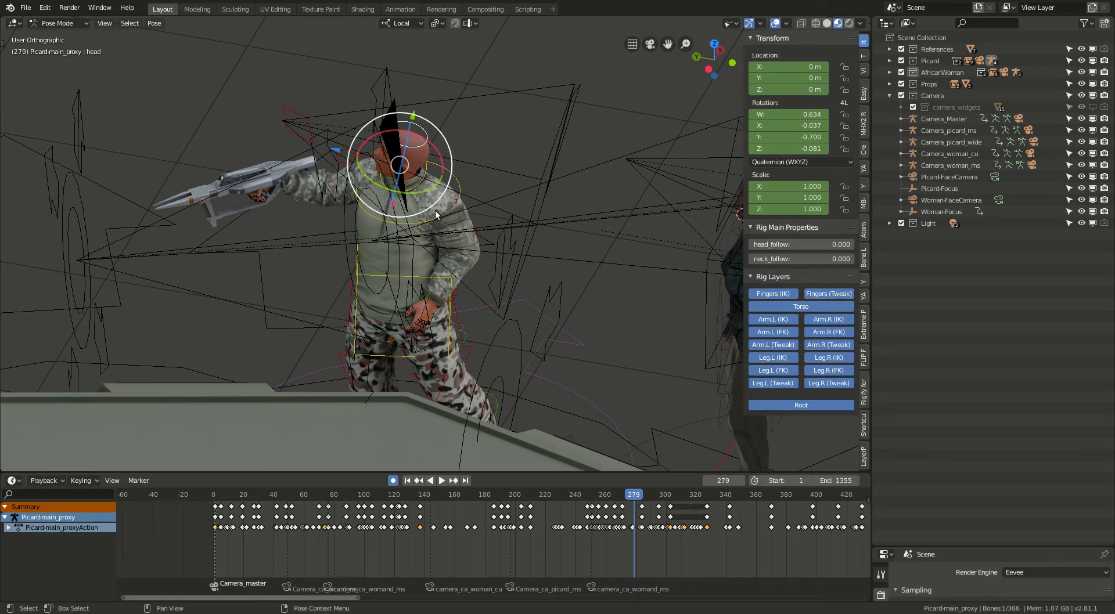
Make Picard-FaceCamera the active camera, look through it and scrub the timeline to frame 107.
{"action": "left_click", "coordinate": [535, 194]}
{"action": "key", "text": "ctrl+KP_0"}
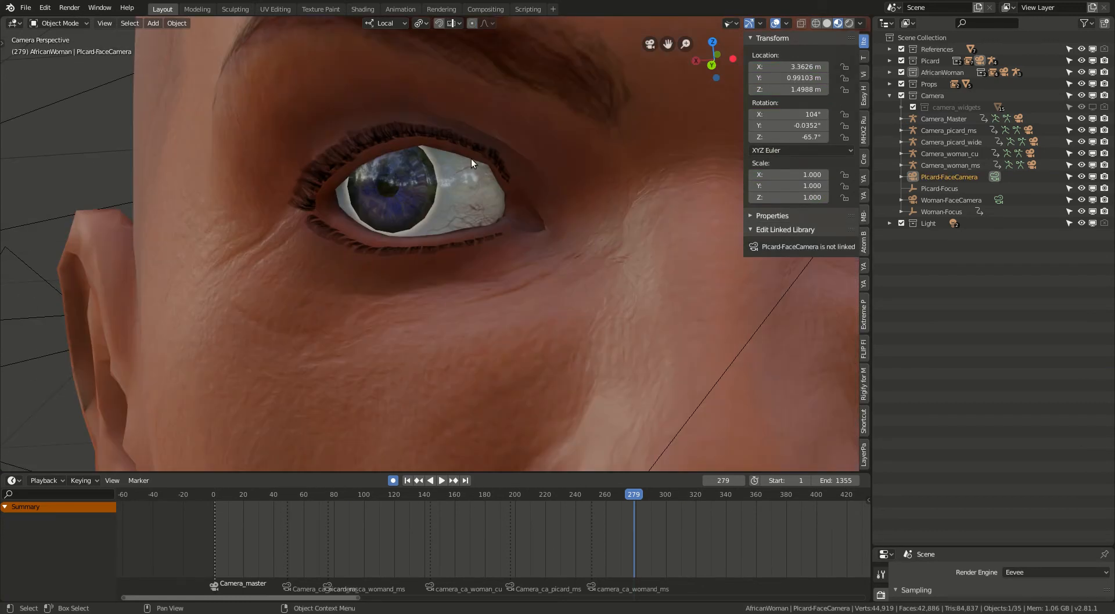
{"action": "scroll", "coordinate": [503, 150], "scroll_direction": "down", "scroll_amount": 5}
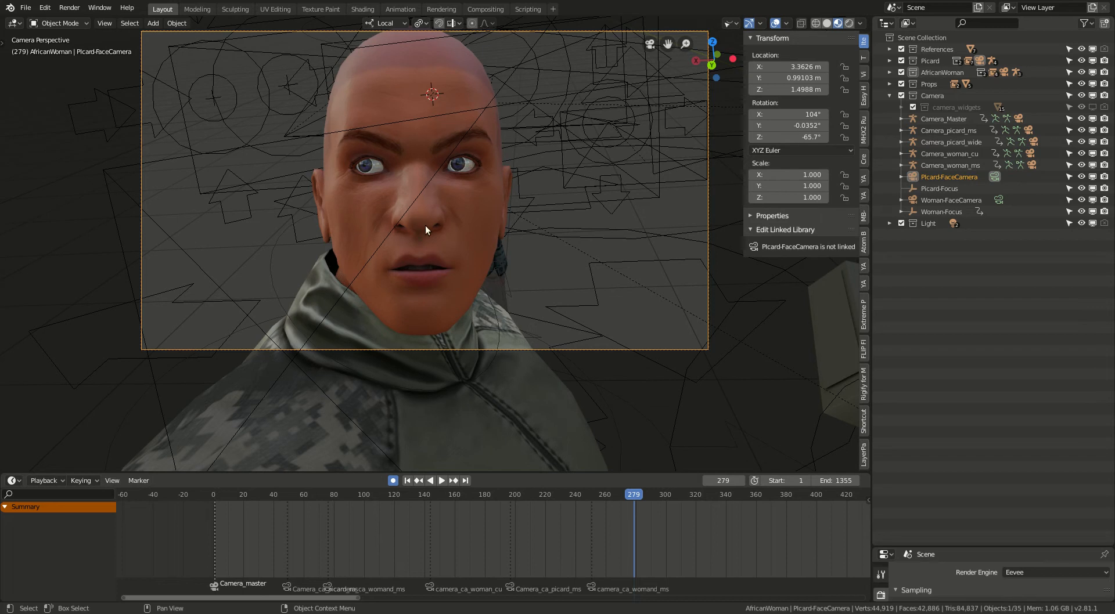
{"action": "left_click_drag", "start_coordinate": [424, 498], "coordinate": [374, 495]}
Leave the face camera view and select the Camera_Master rig to examine its controls in the scene.
{"action": "middle_click_drag", "start_coordinate": [426, 224], "coordinate": [308, 246]}
{"action": "scroll", "coordinate": [413, 224], "scroll_direction": "down", "scroll_amount": 4}
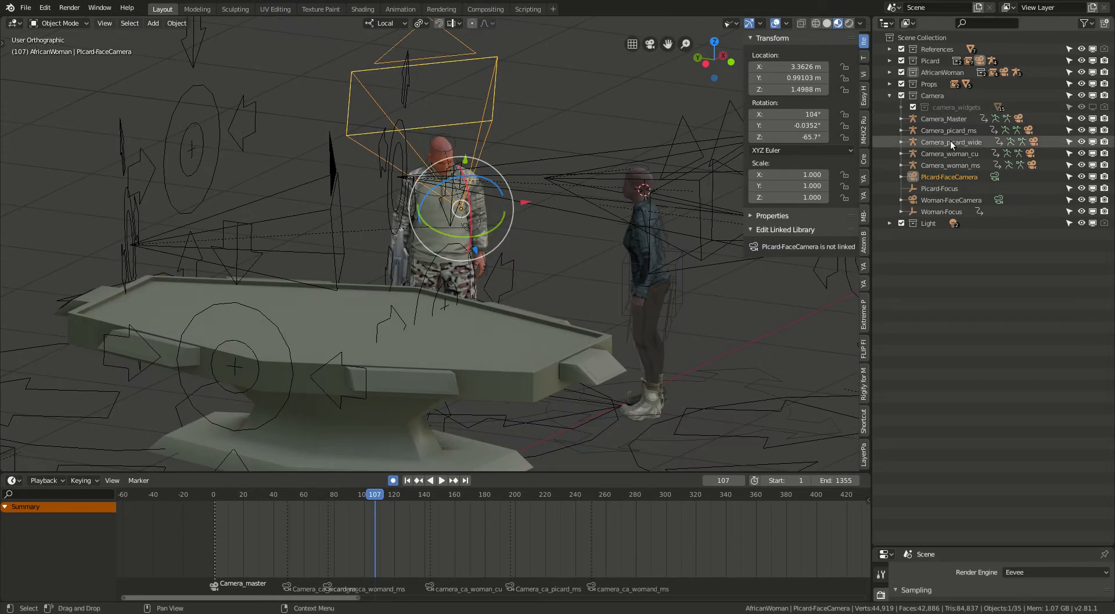
{"action": "left_click", "coordinate": [960, 119]}
{"action": "scroll", "coordinate": [492, 256], "scroll_direction": "down", "scroll_amount": 6}
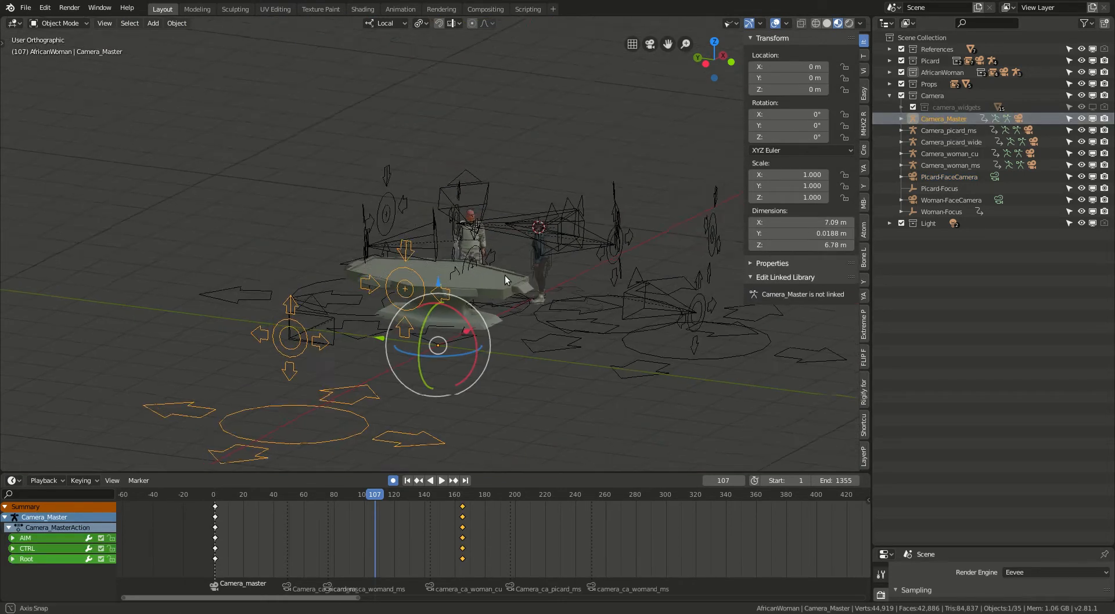
{"action": "middle_click_drag", "start_coordinate": [494, 270], "coordinate": [523, 263]}
Go to frame 10 and look through the scene camera, with the whole frame fitted in the viewport.
{"action": "left_click_drag", "start_coordinate": [223, 493], "coordinate": [229, 496]}
{"action": "key", "text": "KP_0"}
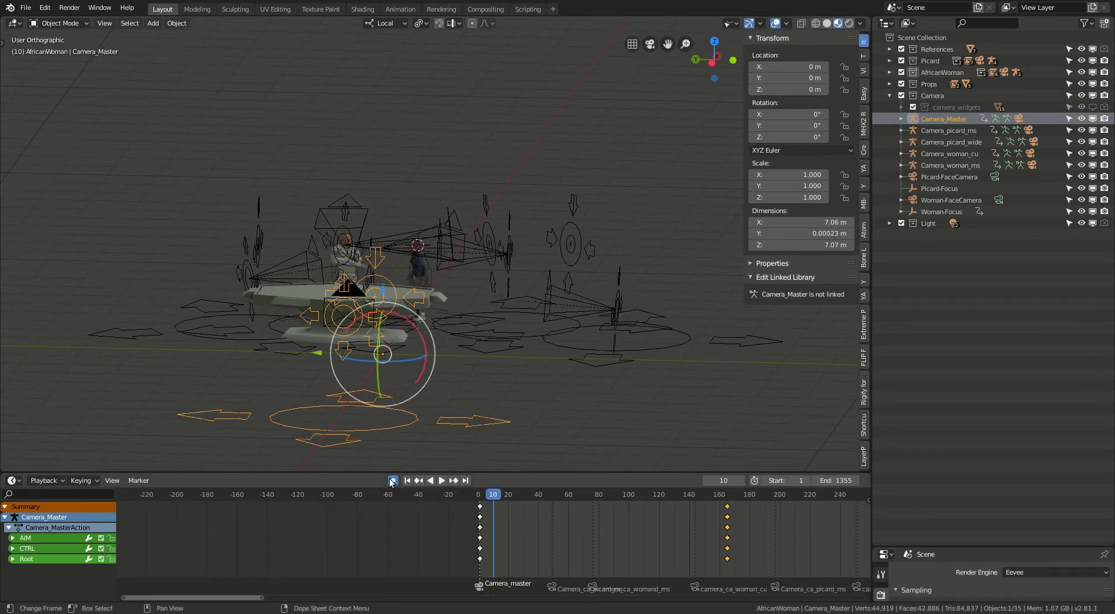
{"action": "key", "text": "KP_0"}
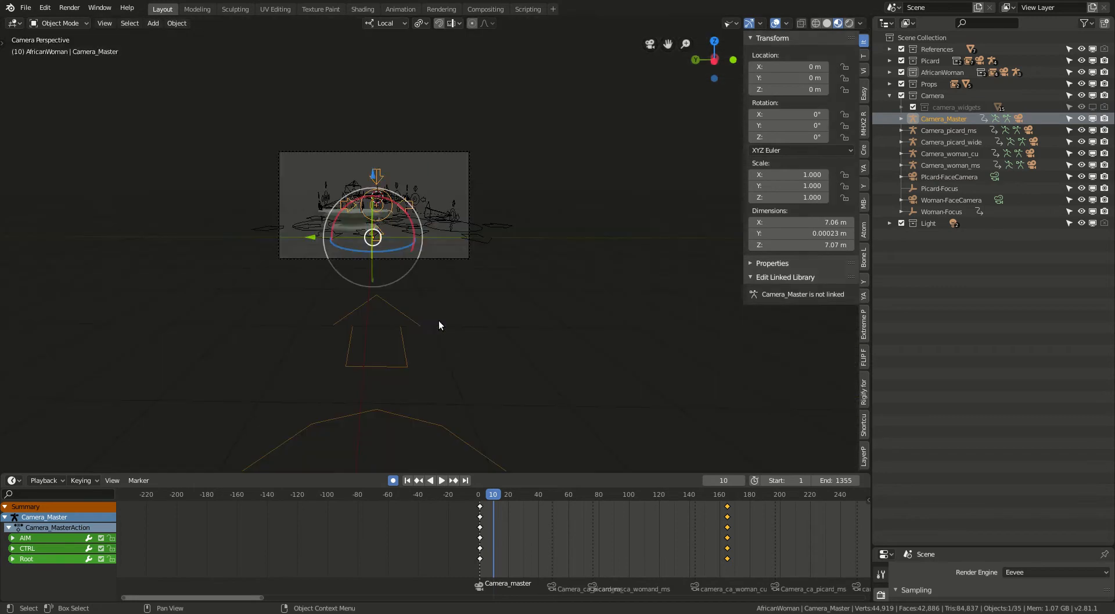
{"action": "scroll", "coordinate": [422, 225], "scroll_direction": "up", "scroll_amount": 6}
{"action": "scroll", "coordinate": [400, 203], "scroll_direction": "down", "scroll_amount": 1}
{"action": "scroll", "coordinate": [404, 215], "scroll_direction": "down", "scroll_amount": 3}
{"action": "middle_click_drag", "start_coordinate": [404, 215], "coordinate": [485, 280], "text": "shift"}
{"action": "scroll", "coordinate": [472, 263], "scroll_direction": "up", "scroll_amount": 1}
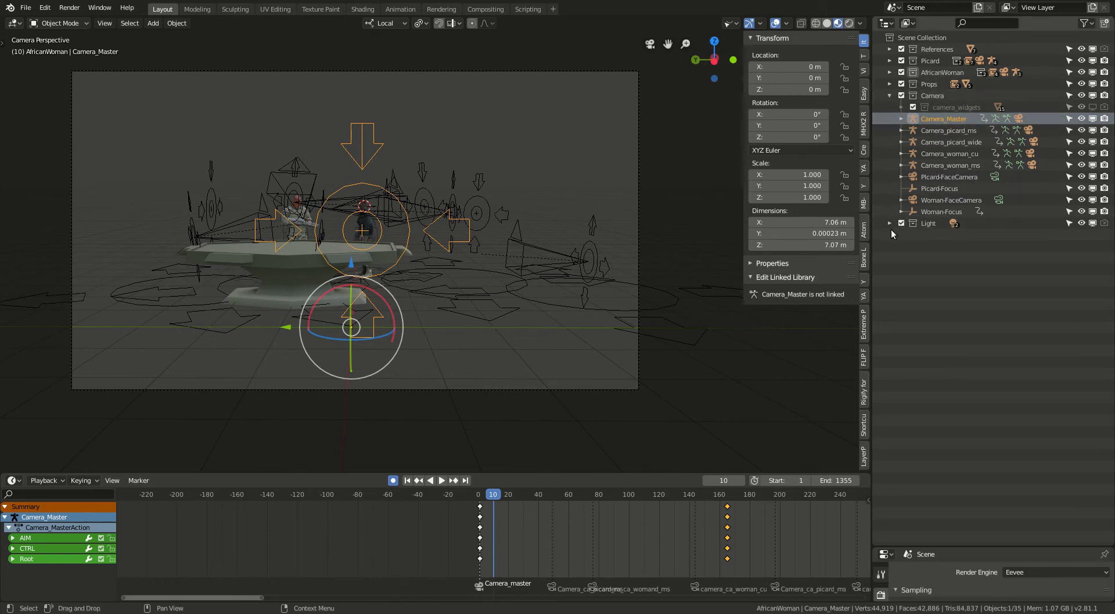
Expand the Props collection and unhide the Room object.
{"action": "left_click", "coordinate": [890, 84]}
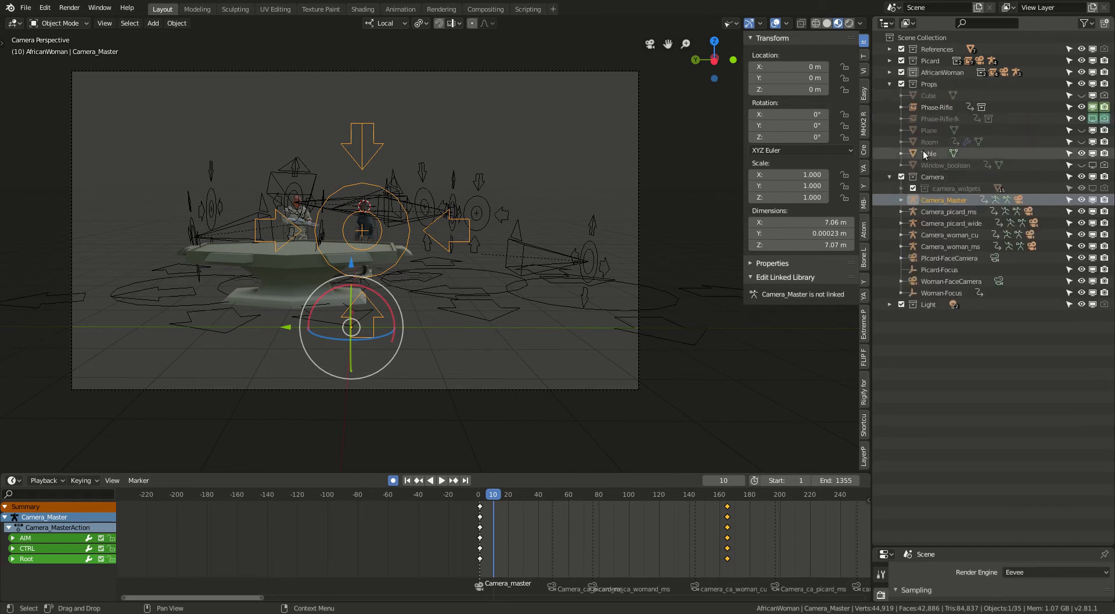
{"action": "left_click", "coordinate": [1081, 141]}
{"action": "scroll", "coordinate": [263, 204], "scroll_direction": "down", "scroll_amount": 2}
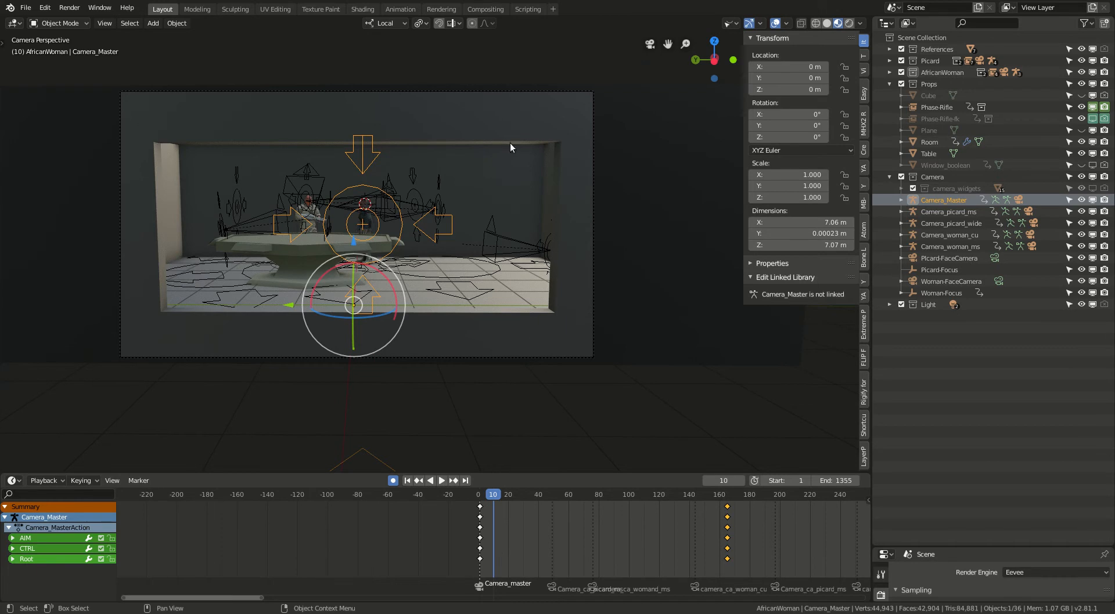
Play the animation from frame 10 to frame 54 to examine the change of camera.
{"action": "key", "text": "space"}
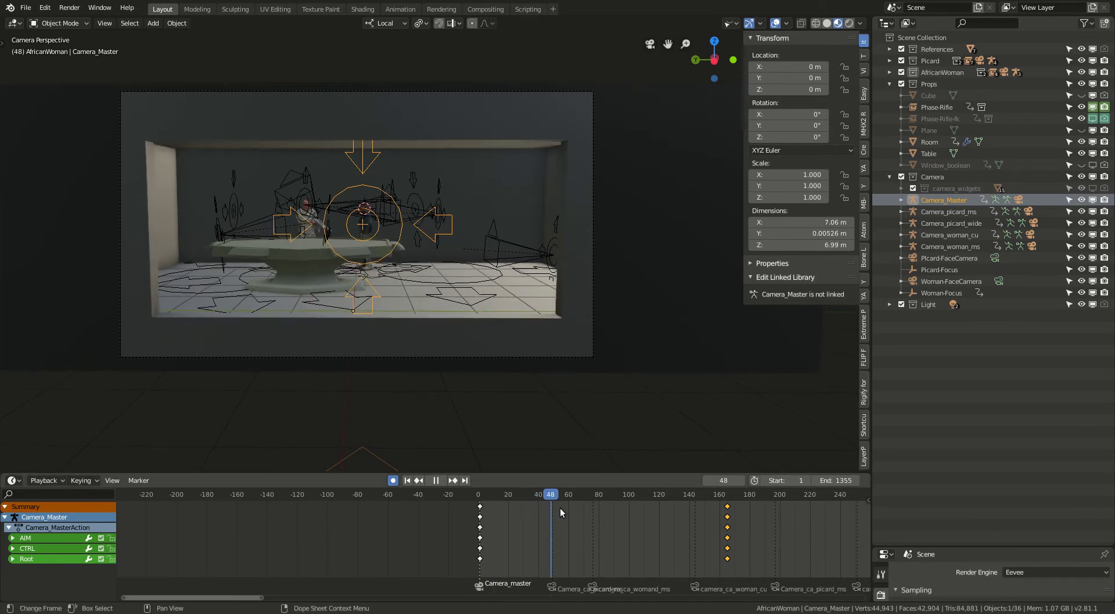
{"action": "key", "text": "space"}
{"action": "scroll", "coordinate": [552, 557], "scroll_direction": "down", "scroll_amount": 2}
Enlarge the timeline area and zoom in on the camera markers at the beginning of the animation.
{"action": "left_click_drag", "start_coordinate": [670, 471], "coordinate": [653, 366]}
{"action": "scroll", "coordinate": [555, 542], "scroll_direction": "down", "scroll_amount": 3}
{"action": "middle_click_drag", "start_coordinate": [556, 543], "coordinate": [291, 537]}
{"action": "scroll", "coordinate": [369, 531], "scroll_direction": "up", "scroll_amount": 10}
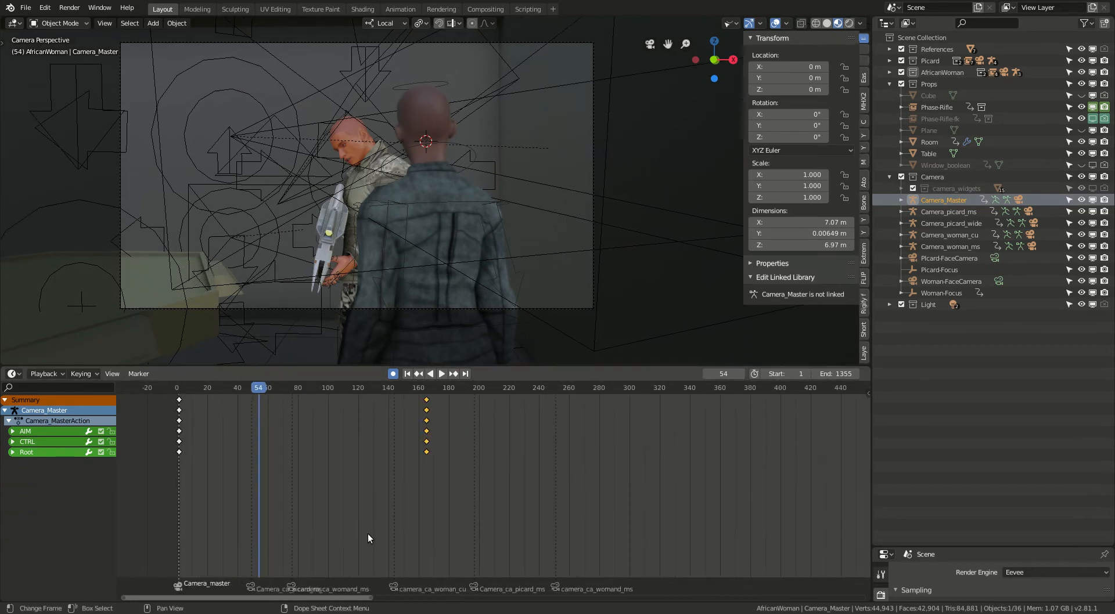
{"action": "middle_click_drag", "start_coordinate": [383, 554], "coordinate": [467, 544]}
{"action": "scroll", "coordinate": [394, 562], "scroll_direction": "up", "scroll_amount": 1}
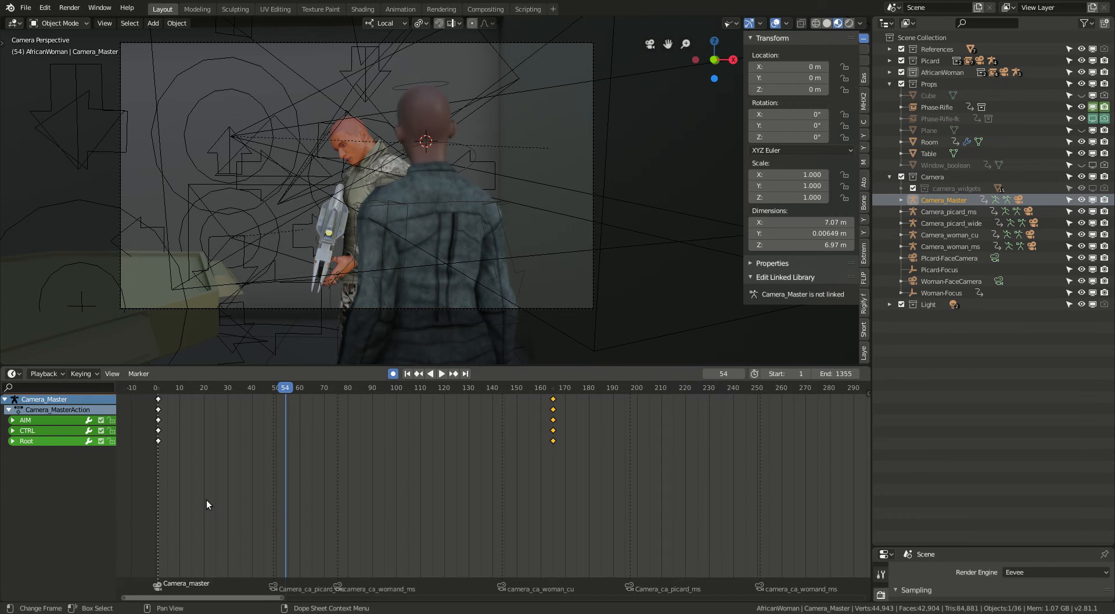
Return to frame 44 and advance frame by frame to 49 to examine the switch at the second camera marker.
{"action": "left_click_drag", "start_coordinate": [284, 388], "coordinate": [263, 388]}
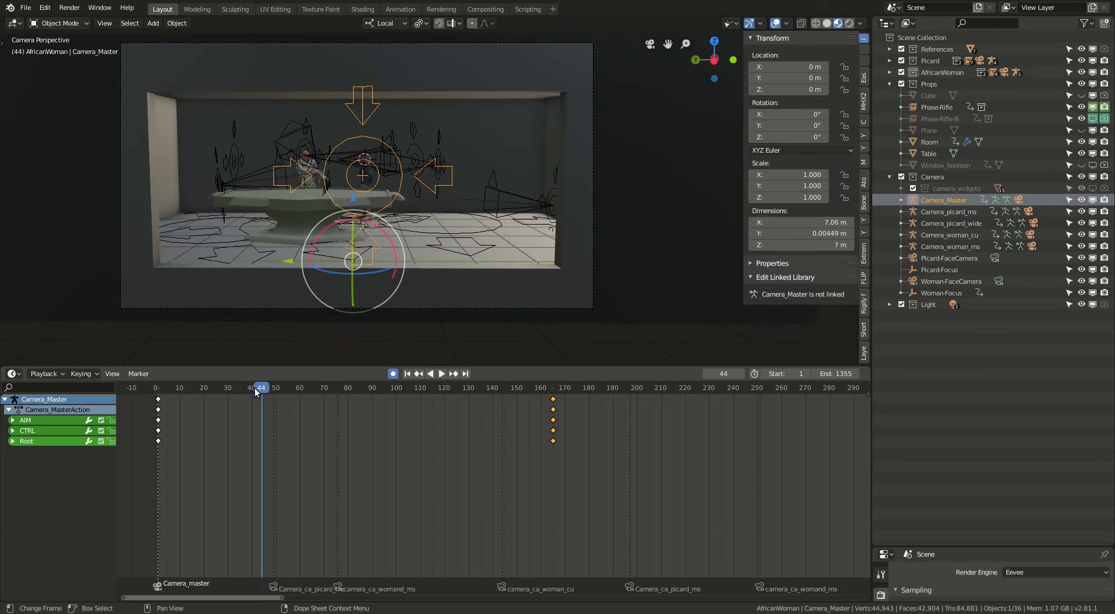
{"action": "key", "text": "Right"}
{"action": "key", "text": "Right"}
{"action": "key", "text": "Right"}
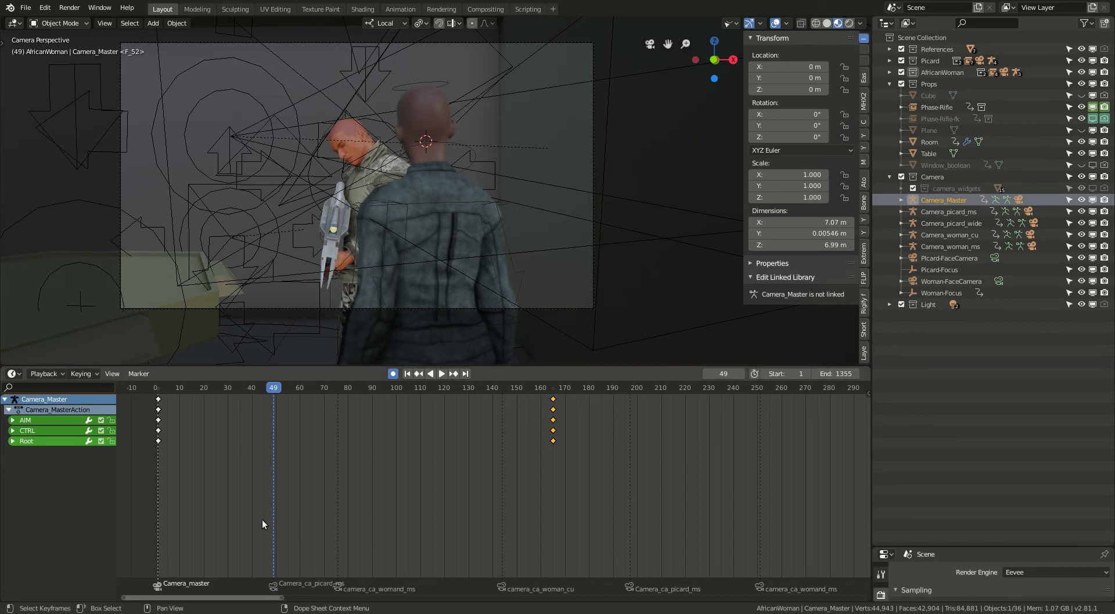
Select the Camera_picard_ms rig and scrub to frame 78 to examine the switch at the third camera marker.
{"action": "scroll", "coordinate": [358, 198], "scroll_direction": "down", "scroll_amount": 2}
{"action": "scroll", "coordinate": [357, 197], "scroll_direction": "up", "scroll_amount": 2}
{"action": "scroll", "coordinate": [357, 197], "scroll_direction": "down", "scroll_amount": 2}
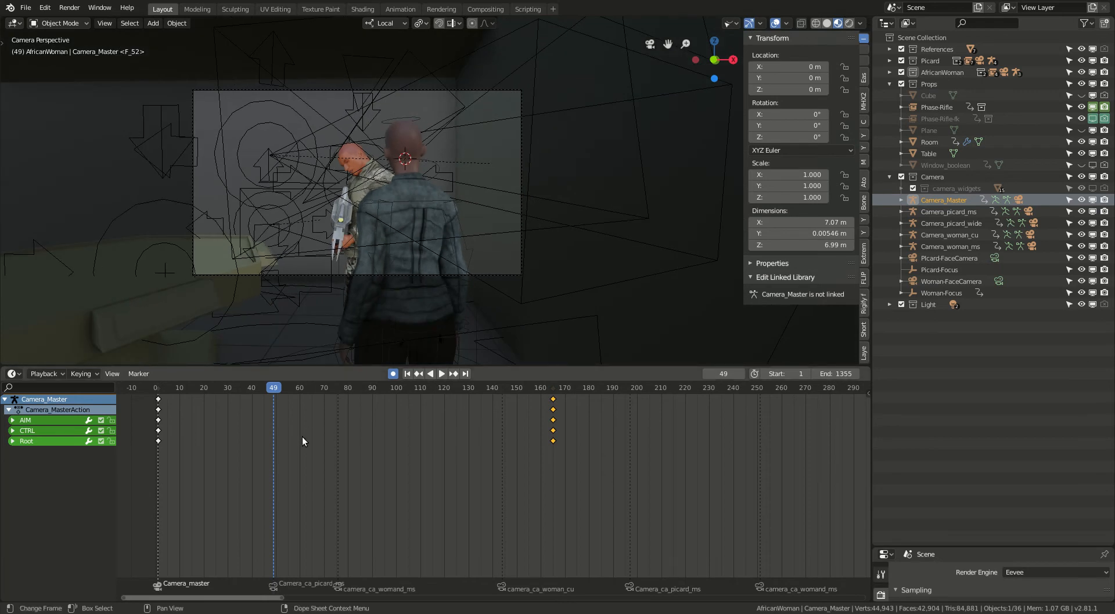
{"action": "left_click", "coordinate": [972, 213]}
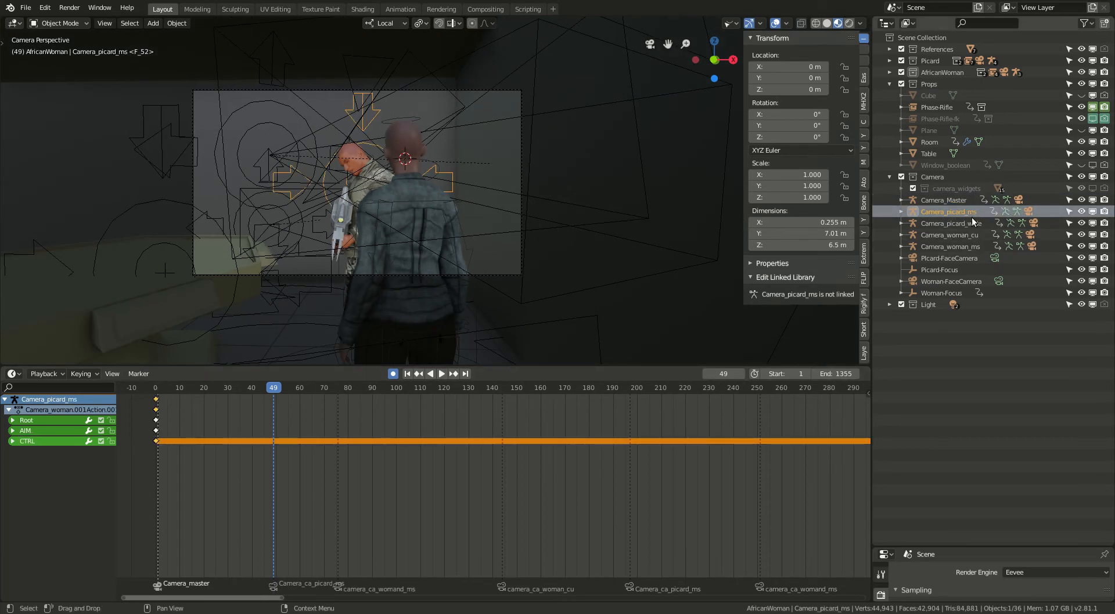
{"action": "left_click_drag", "start_coordinate": [273, 391], "coordinate": [343, 403]}
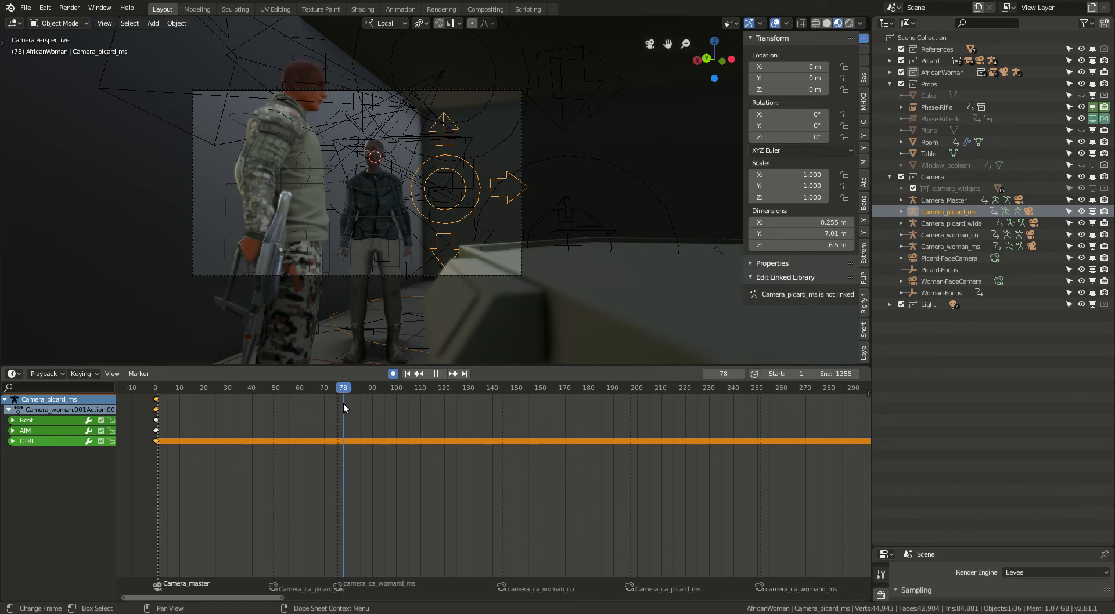
Scrub from frame 78 through the next camera markers to frame 270, and play the animation up to frame 341.
{"action": "left_click_drag", "start_coordinate": [343, 403], "coordinate": [634, 404]}
{"action": "scroll", "coordinate": [672, 464], "scroll_direction": "down", "scroll_amount": 2}
{"action": "middle_click_drag", "start_coordinate": [673, 467], "coordinate": [434, 434]}
{"action": "left_click_drag", "start_coordinate": [398, 386], "coordinate": [544, 394]}
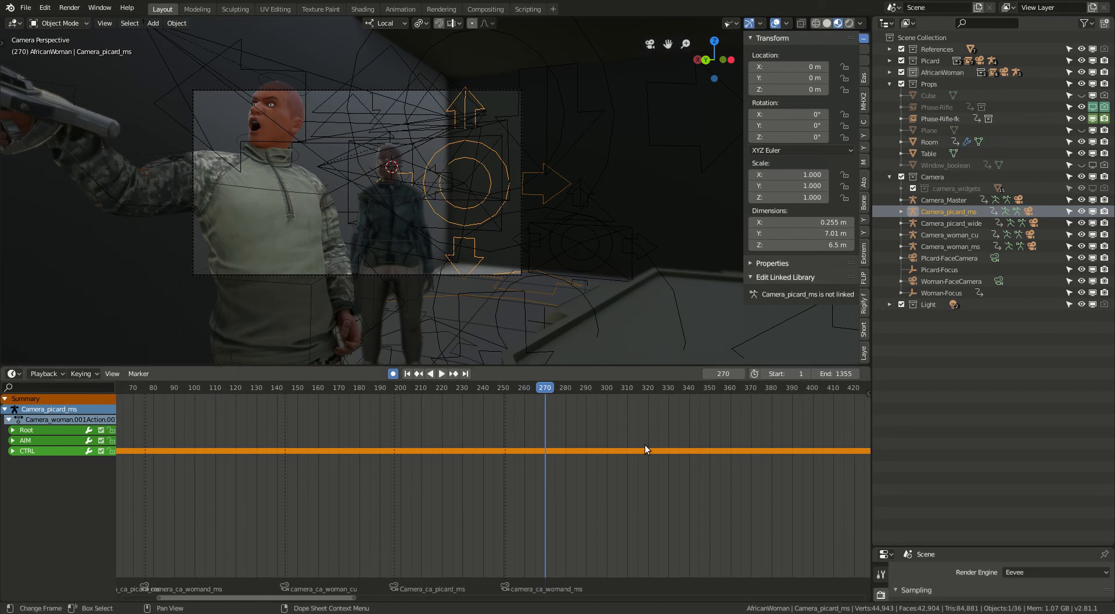
{"action": "key", "text": "space"}
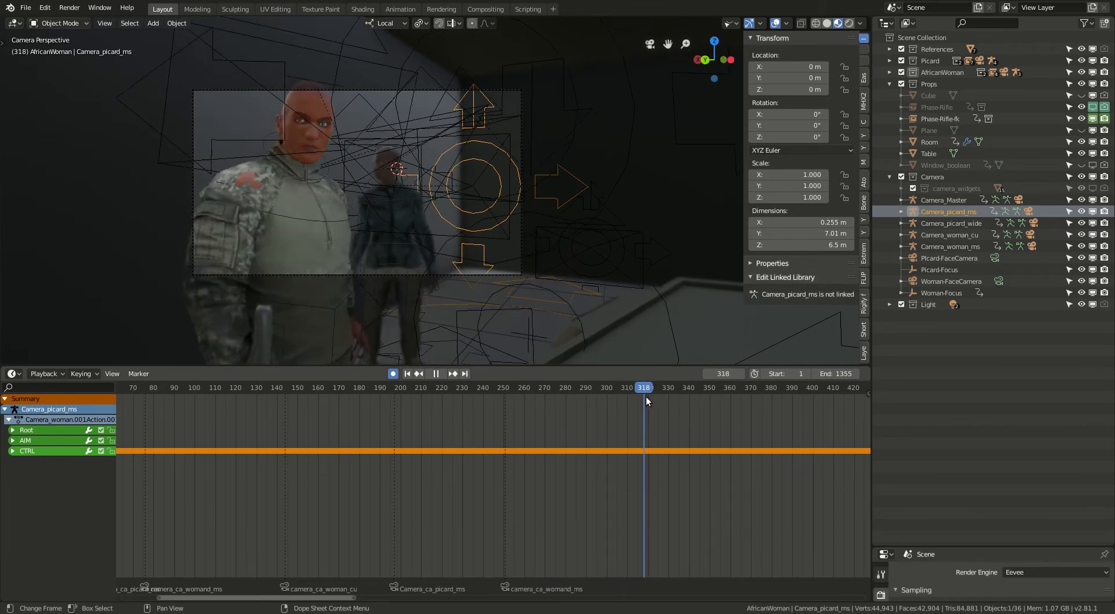
{"action": "key", "text": "space"}
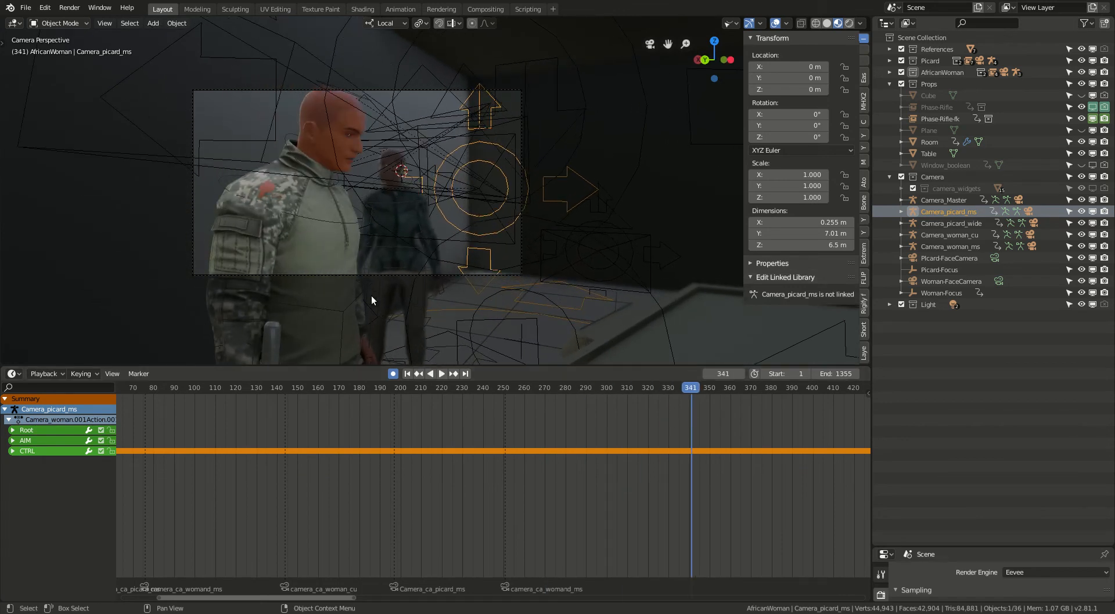
Scrub to frame 532 to examine the wide shot after the Camera_ca_picard_wide marker.
{"action": "scroll", "coordinate": [685, 543], "scroll_direction": "down", "scroll_amount": 2}
{"action": "middle_click_drag", "start_coordinate": [685, 543], "coordinate": [318, 550]}
{"action": "scroll", "coordinate": [433, 517], "scroll_direction": "down", "scroll_amount": 2}
{"action": "middle_click_drag", "start_coordinate": [433, 517], "coordinate": [292, 525]}
{"action": "scroll", "coordinate": [306, 488], "scroll_direction": "down", "scroll_amount": 1}
{"action": "left_click_drag", "start_coordinate": [236, 389], "coordinate": [411, 411]}
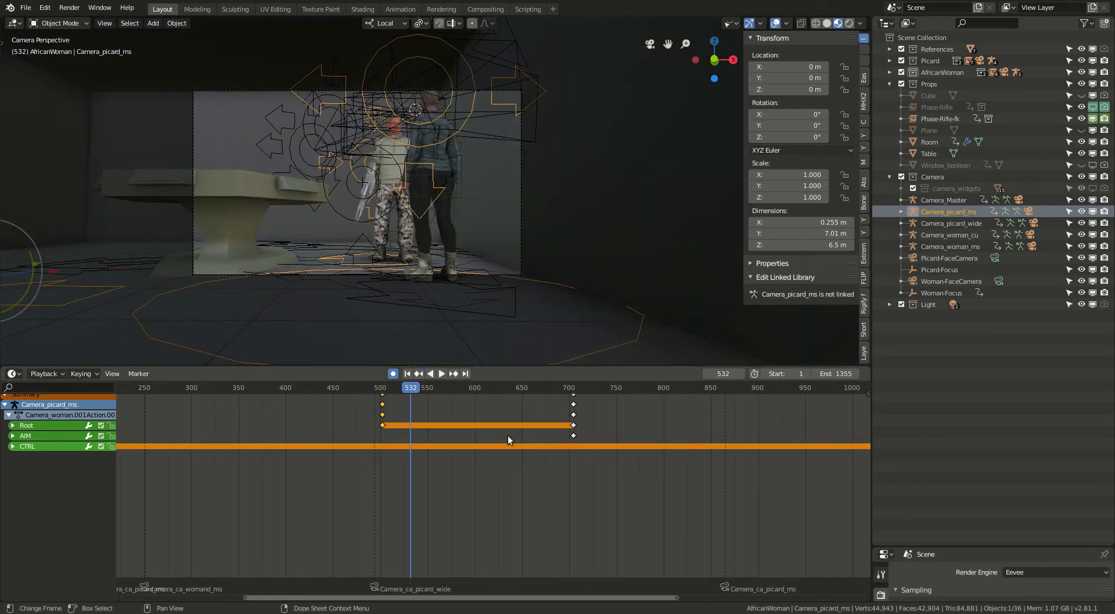
Enlarge the camera frame in the viewport and scrub through frame 1174 to 1236 to examine the final camera switches.
{"action": "key", "text": "Home"}
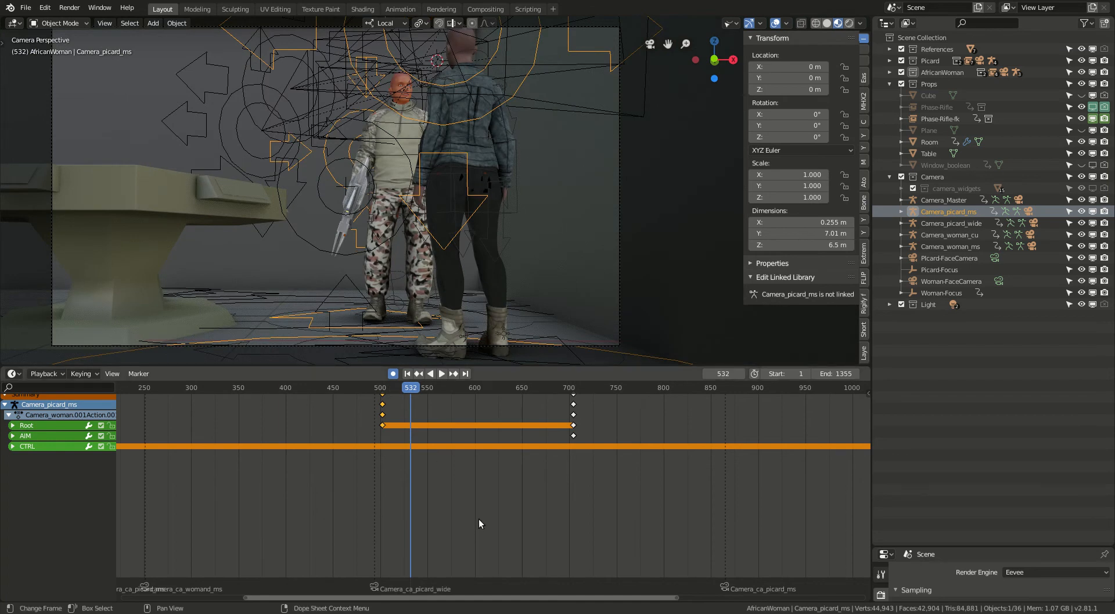
{"action": "scroll", "coordinate": [302, 494], "scroll_direction": "down", "scroll_amount": 4}
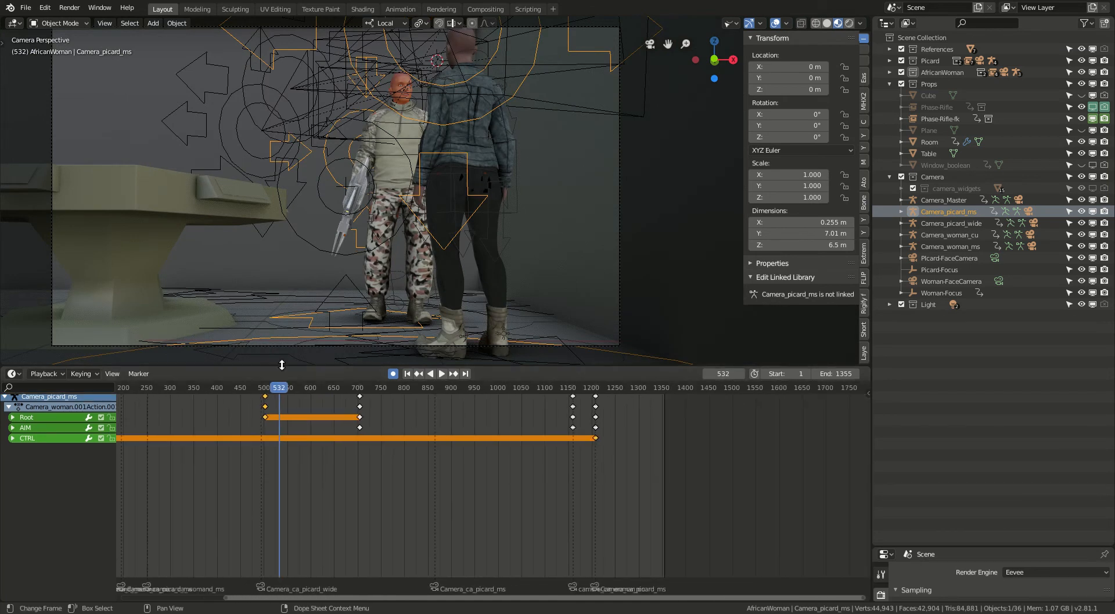
{"action": "left_click_drag", "start_coordinate": [279, 400], "coordinate": [579, 406]}
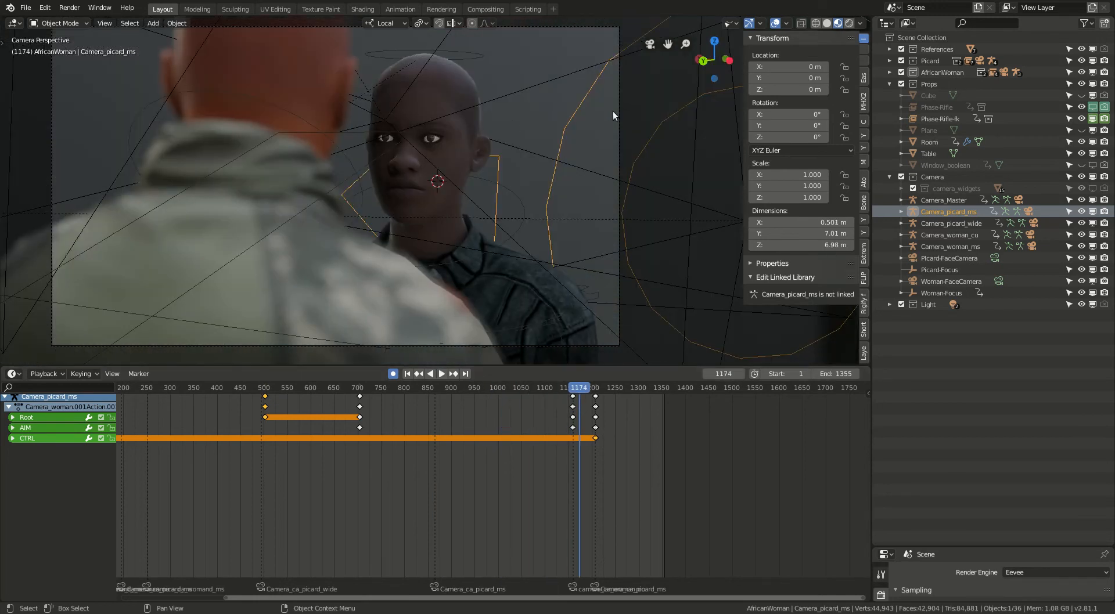
{"action": "left_click_drag", "start_coordinate": [589, 389], "coordinate": [608, 395]}
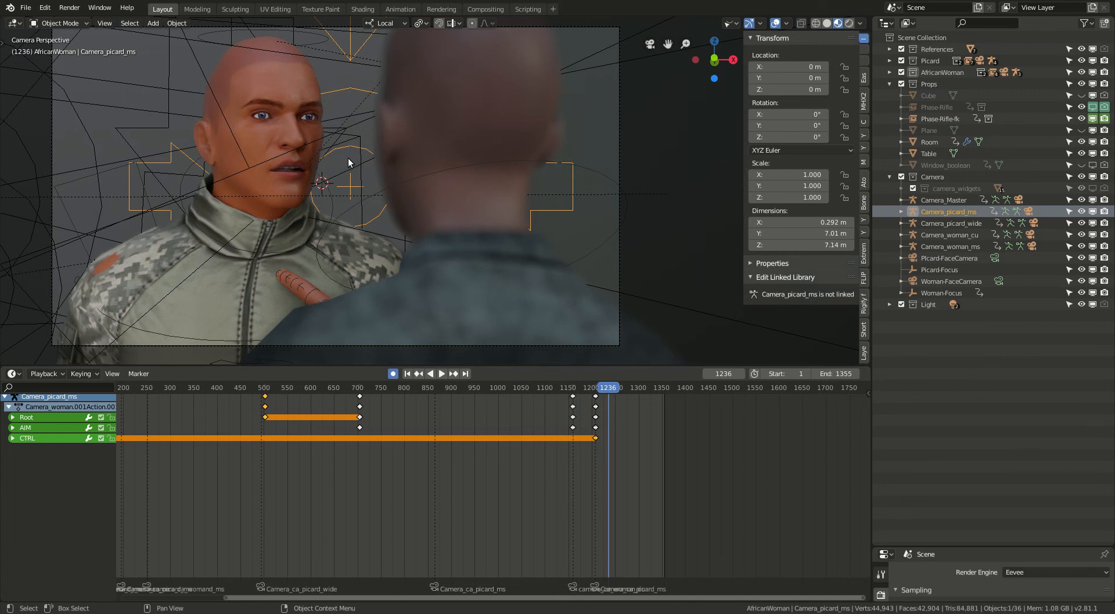
{"action": "scroll", "coordinate": [349, 159], "scroll_direction": "down", "scroll_amount": 2}
{"action": "scroll", "coordinate": [323, 167], "scroll_direction": "up", "scroll_amount": 2}
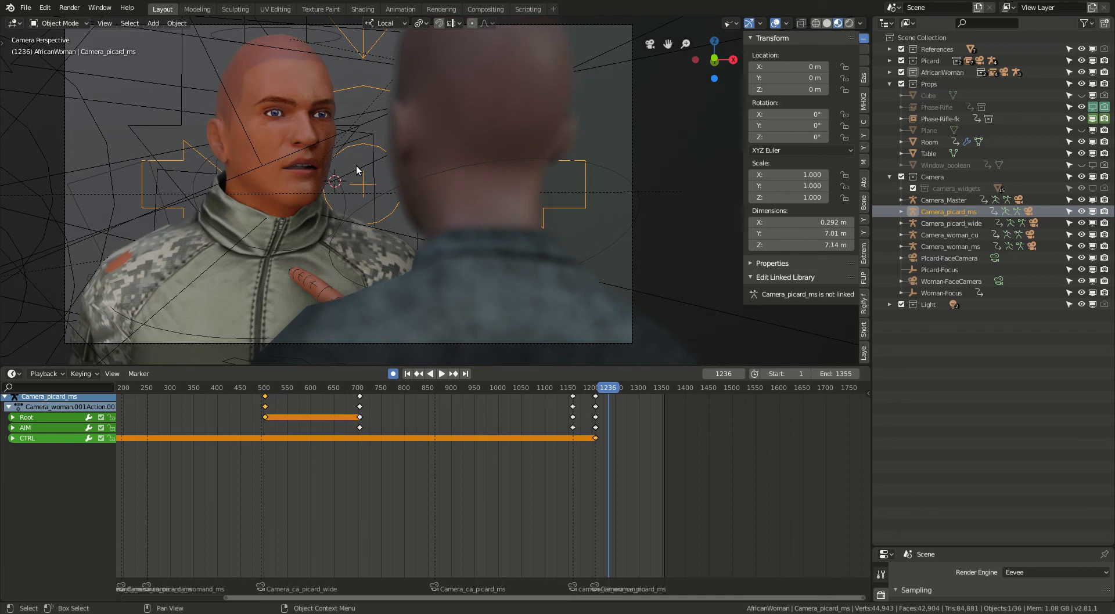
{"action": "scroll", "coordinate": [357, 169], "scroll_direction": "down", "scroll_amount": 2}
{"action": "scroll", "coordinate": [400, 180], "scroll_direction": "up", "scroll_amount": 3}
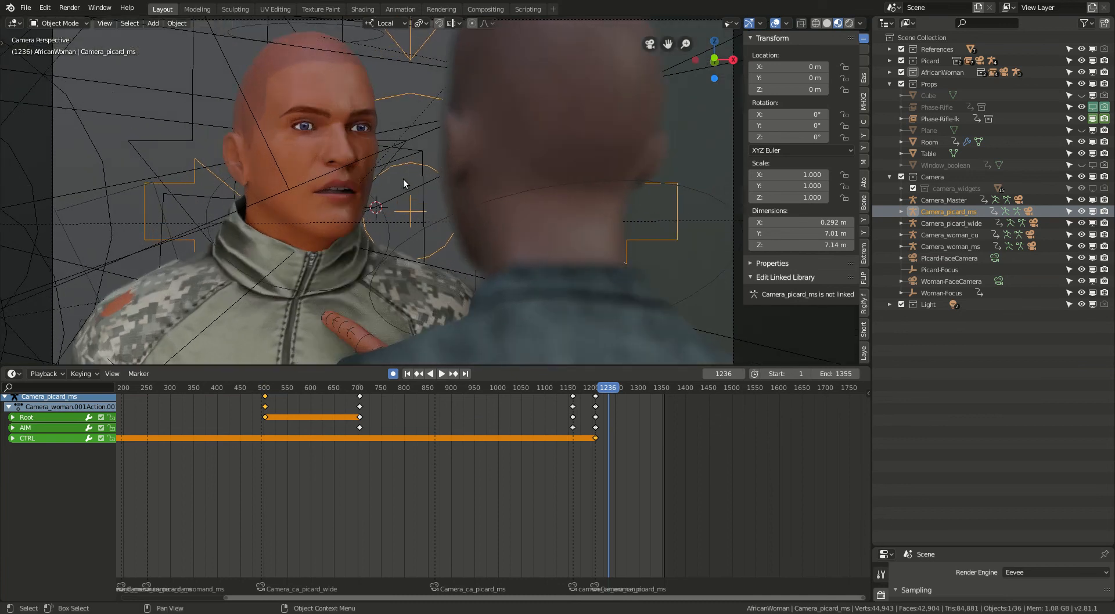
{"action": "scroll", "coordinate": [402, 181], "scroll_direction": "down", "scroll_amount": 2}
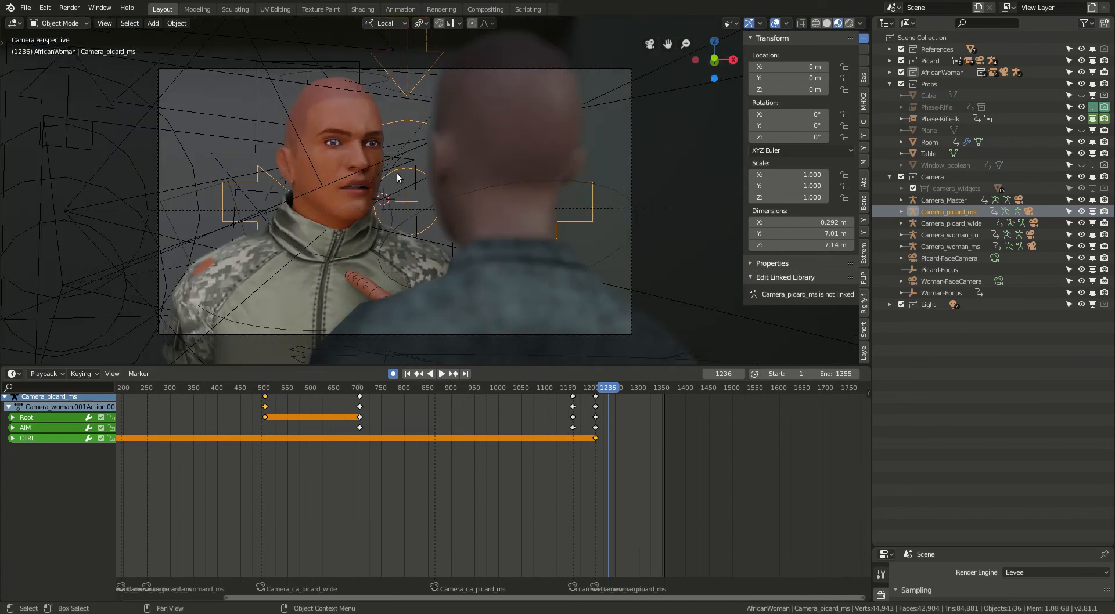